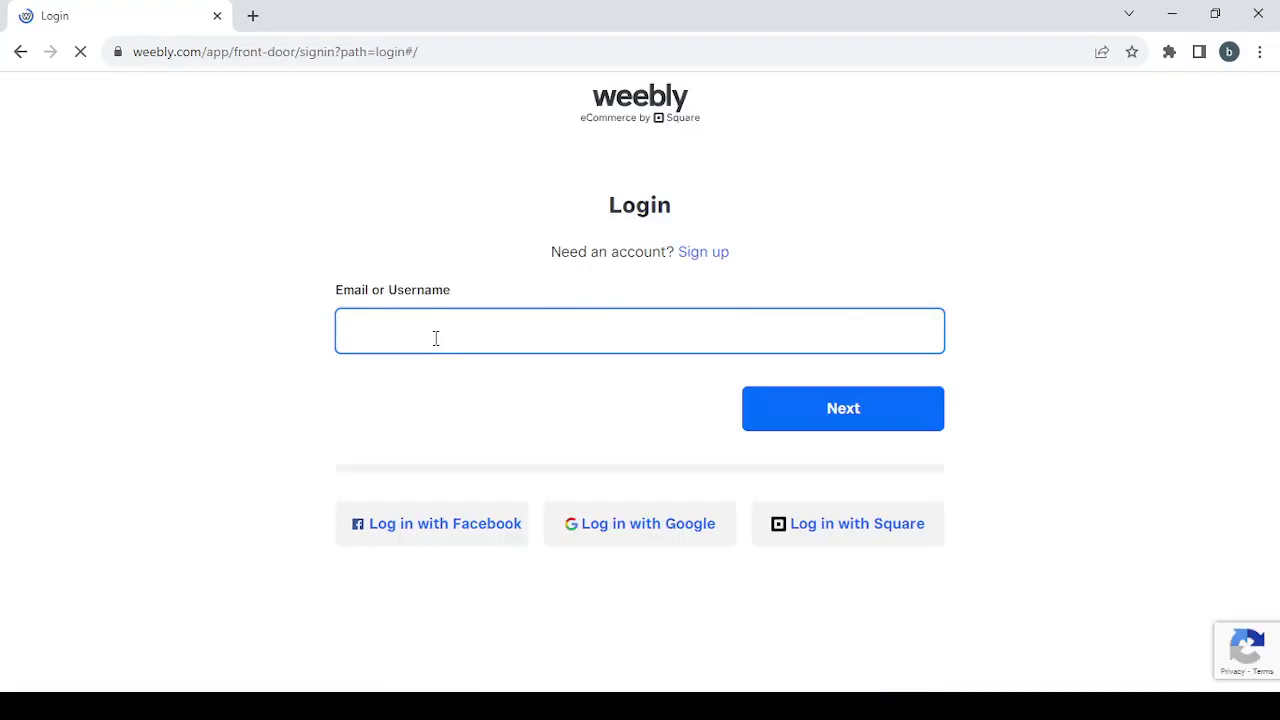
# Log in to Weebly through the Square account, entering the account e-mail and submitting the prefilled login form
pyautogui.write('b')
pyautogui.click(518, 392)
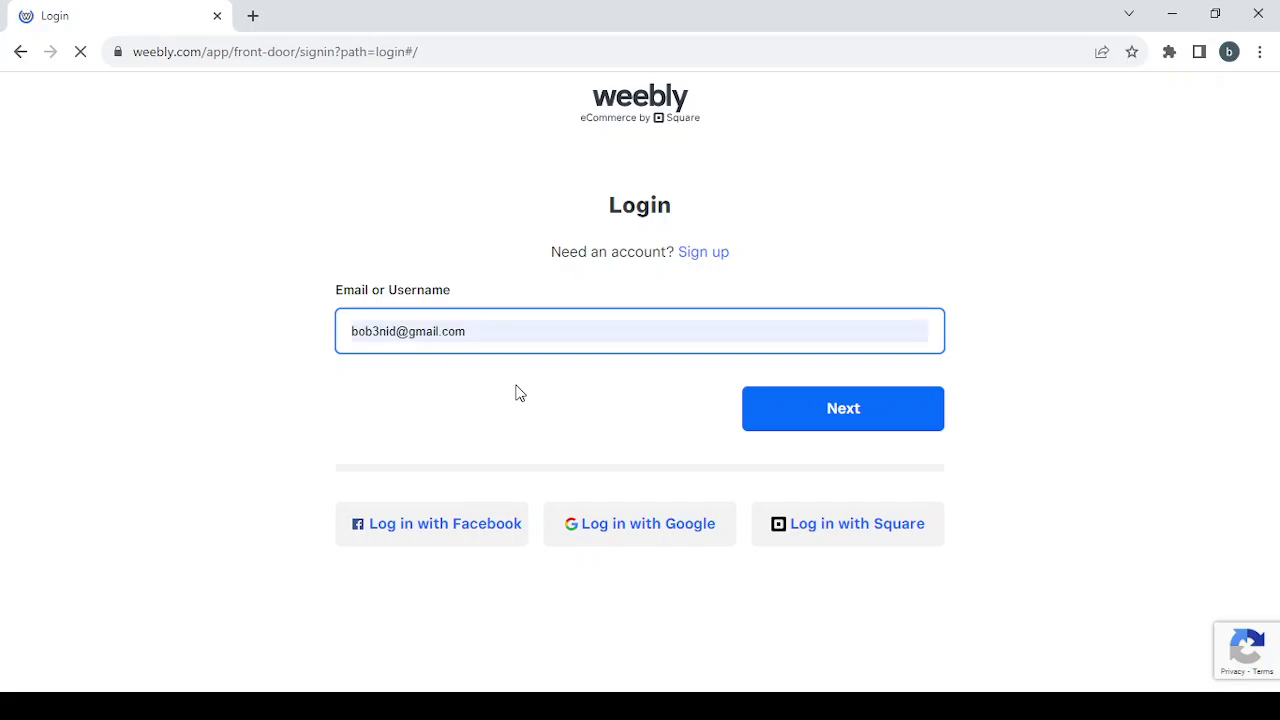
pyautogui.click(821, 420)
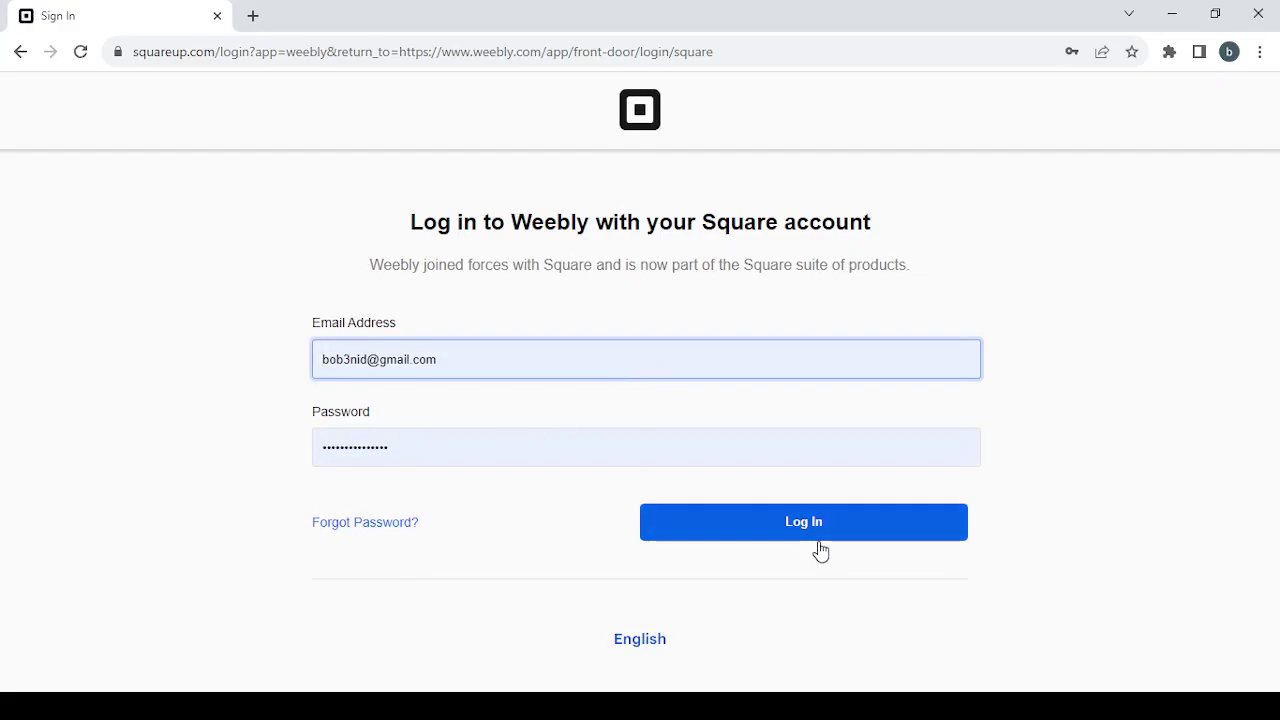
pyautogui.click(785, 540)
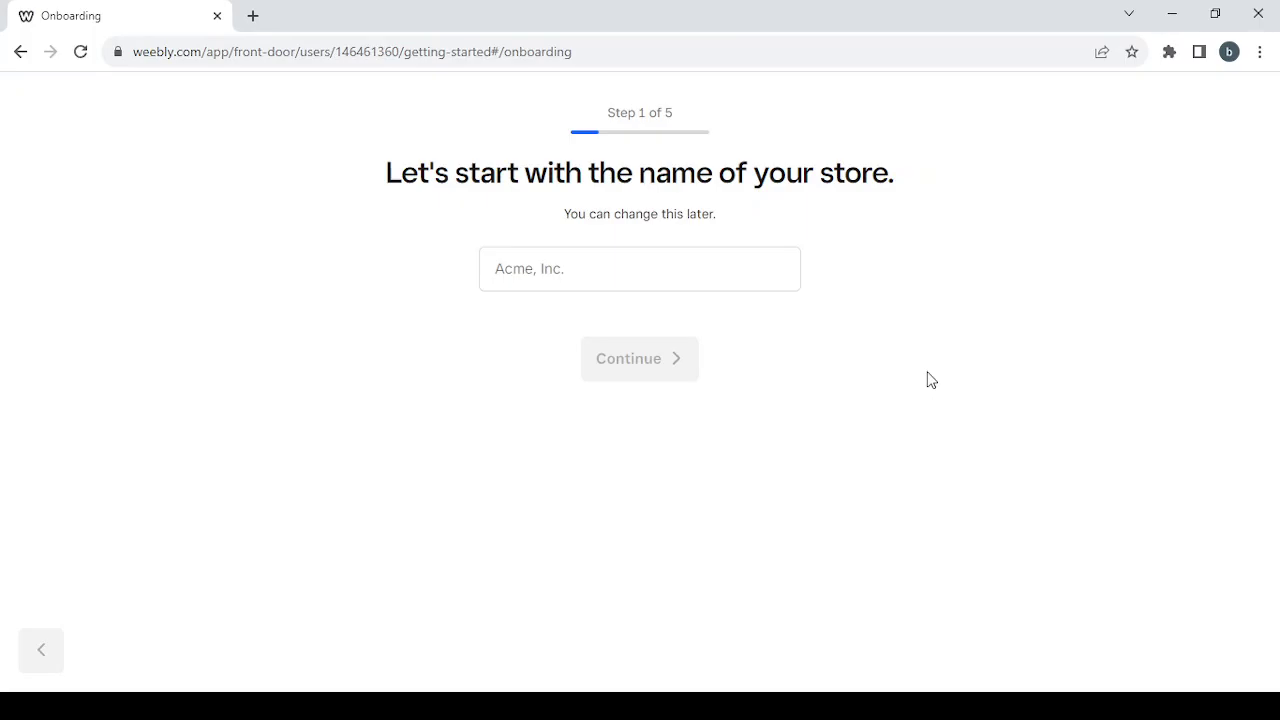
# Name the store "shopping" and answer the selling questions with "No, I'm not selling yet" and "I'm not sure yet"
pyautogui.click(576, 260)
pyautogui.write('shopping')
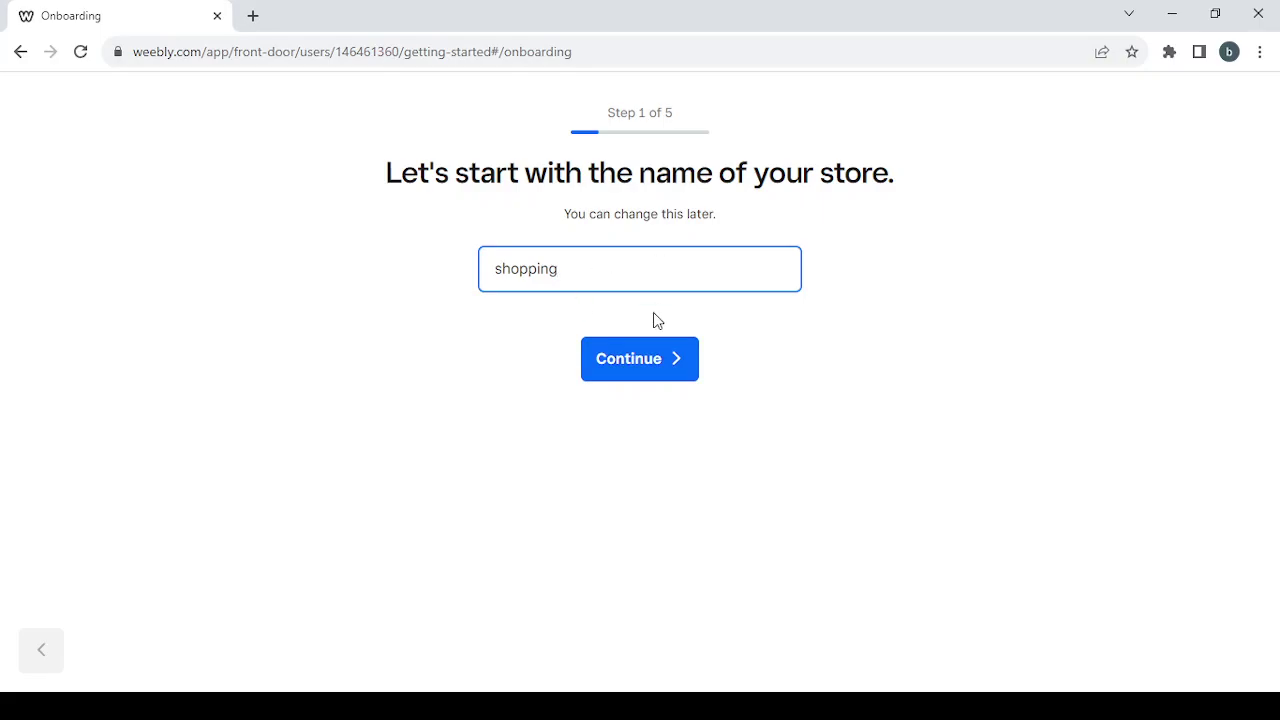
pyautogui.click(645, 365)
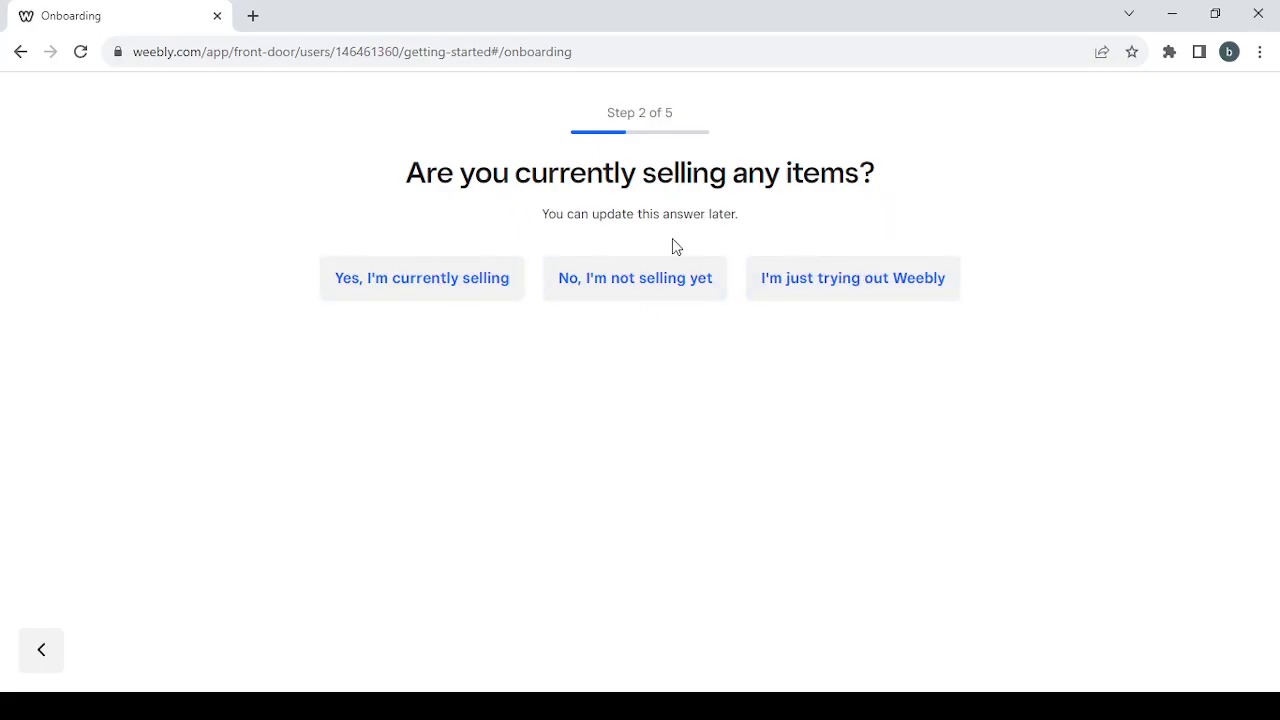
pyautogui.click(668, 278)
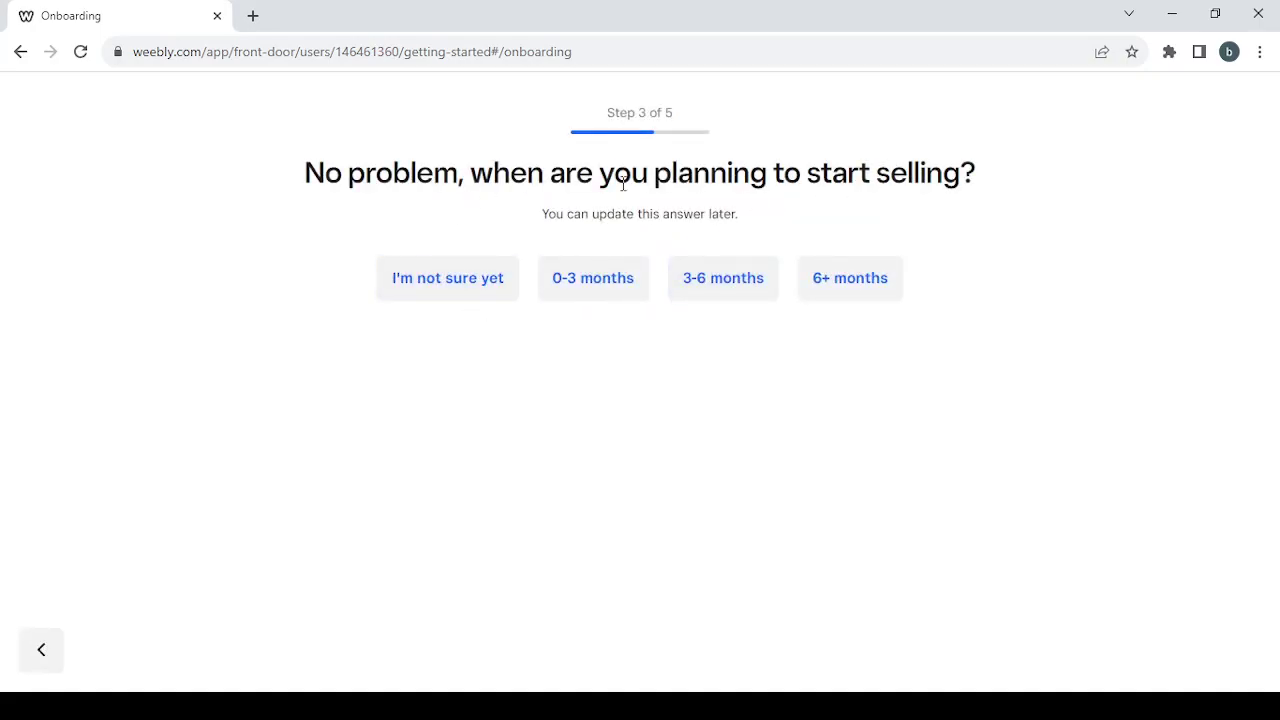
pyautogui.click(430, 275)
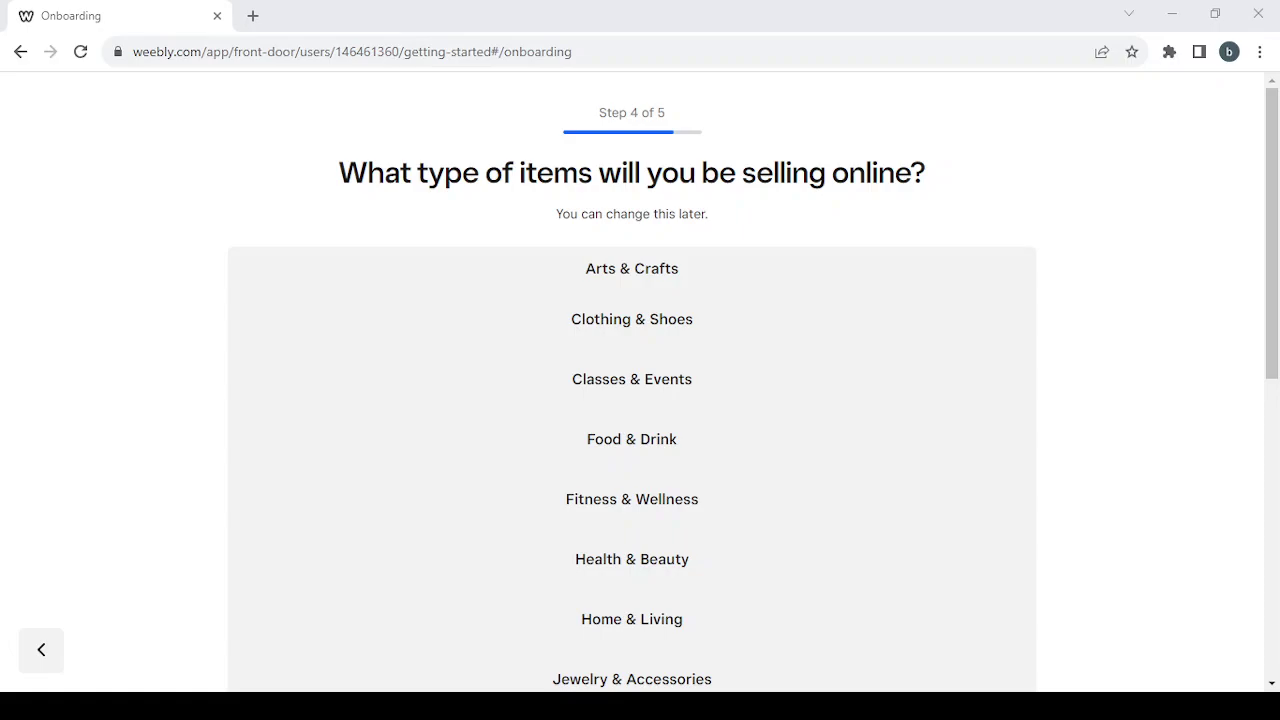
# Choose Jewelry & Accessories as the type of items to sell online and skip the store address
pyautogui.scroll(-1, 850, 343)
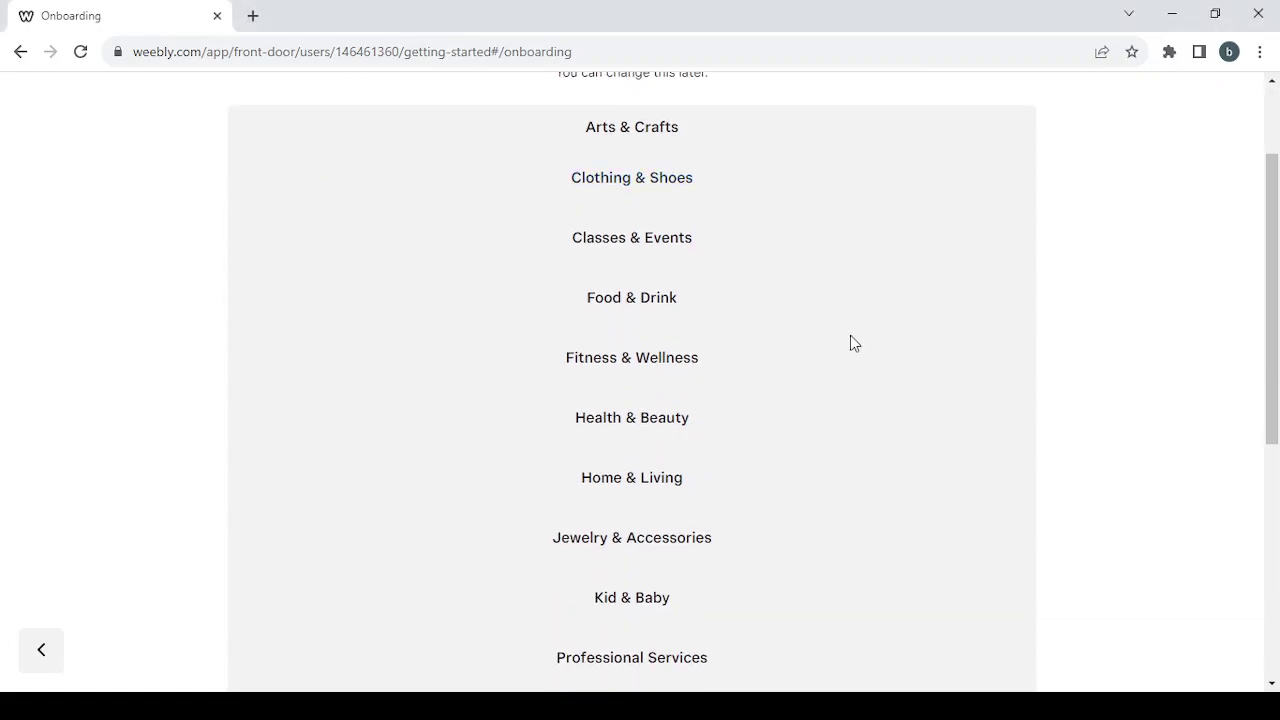
pyautogui.scroll(-3, 850, 343)
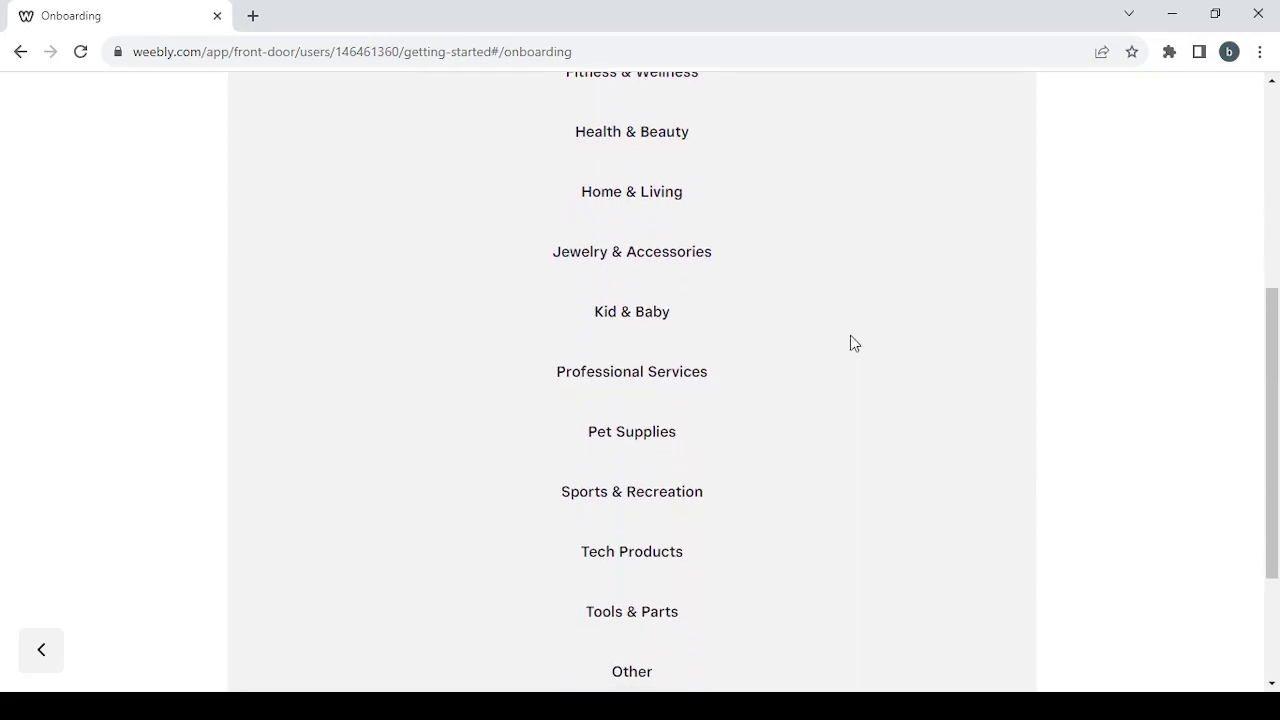
pyautogui.scroll(-1, 850, 343)
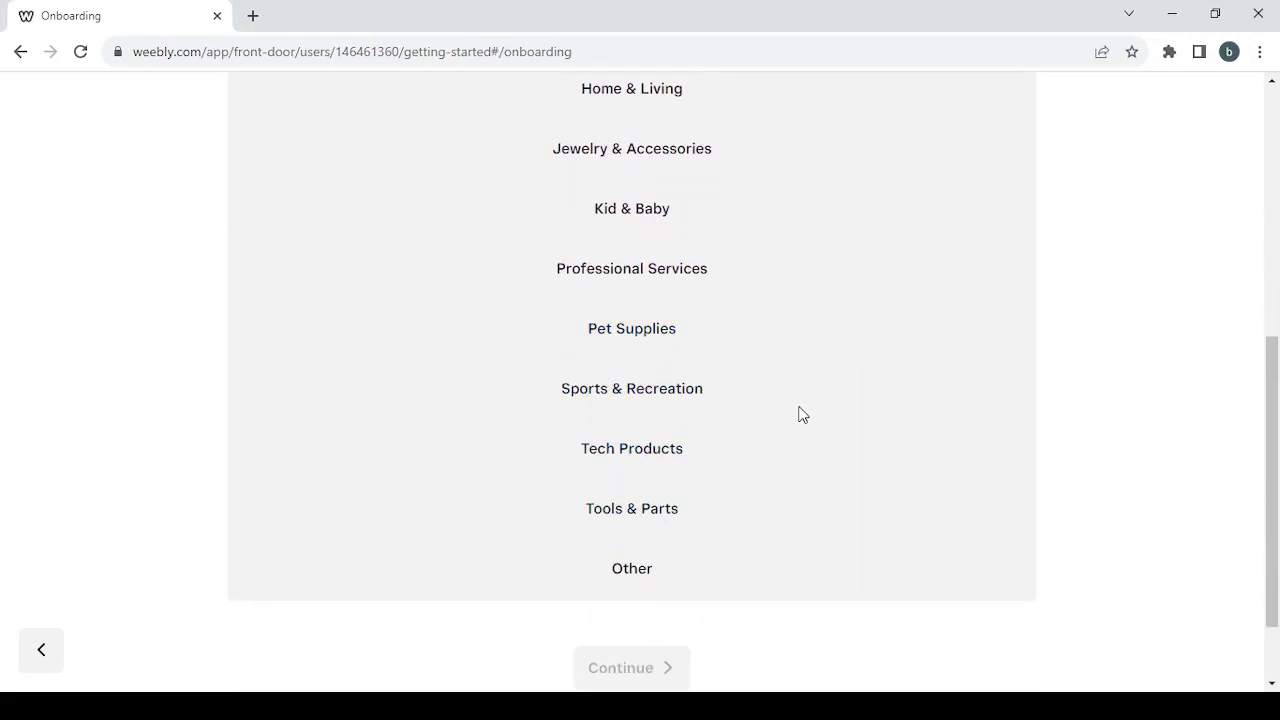
pyautogui.scroll(1, 843, 383)
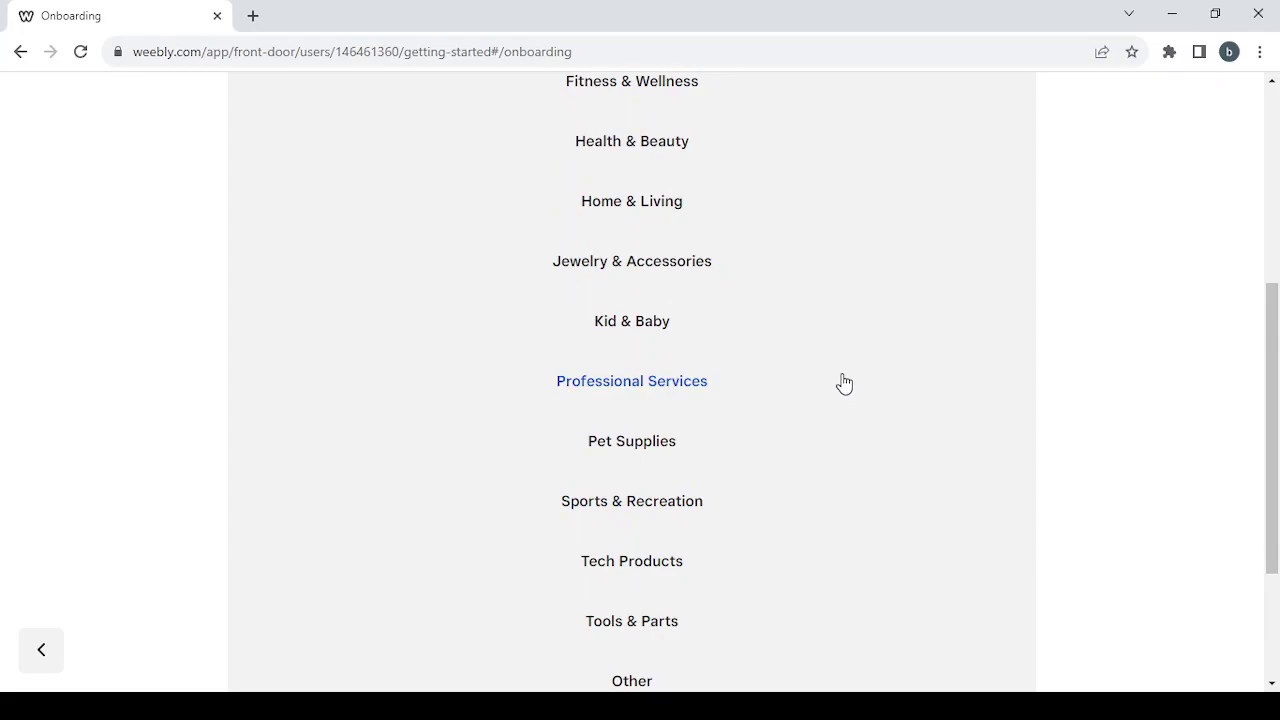
pyautogui.click(698, 268)
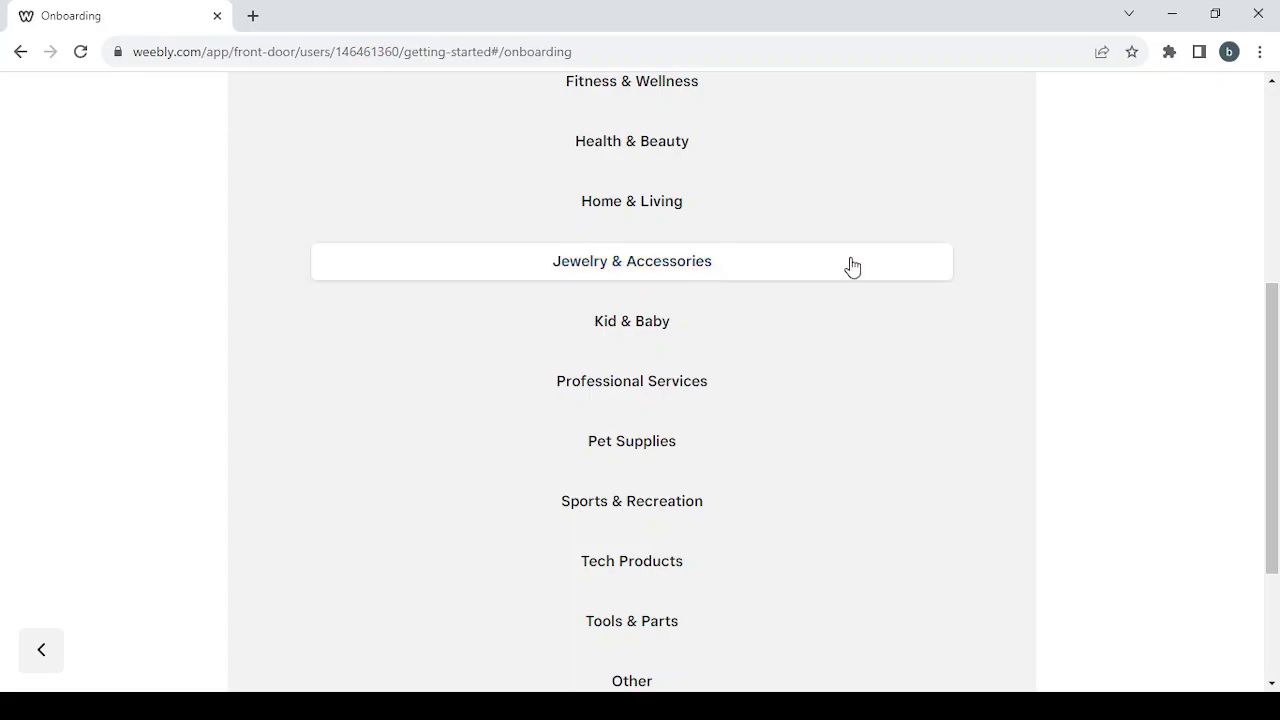
pyautogui.scroll(3, 912, 300)
pyautogui.scroll(-5, 911, 305)
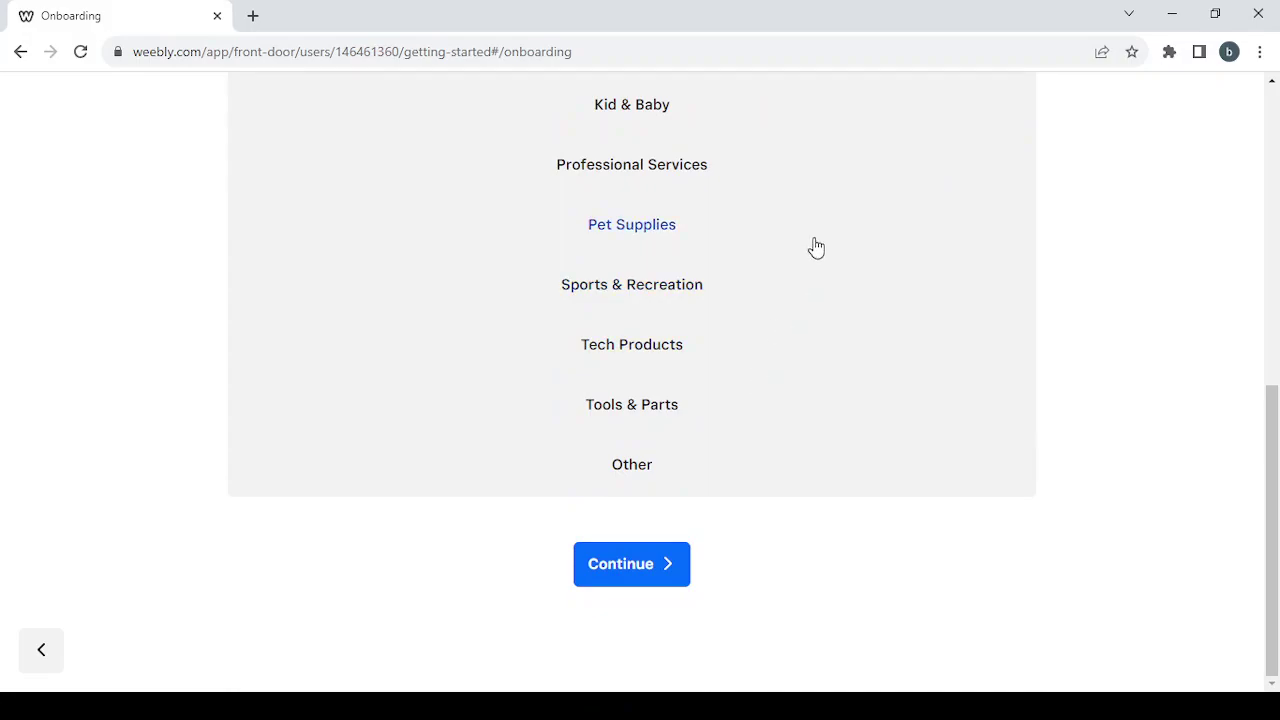
pyautogui.scroll(3, 814, 248)
pyautogui.scroll(-3, 814, 248)
pyautogui.click(650, 584)
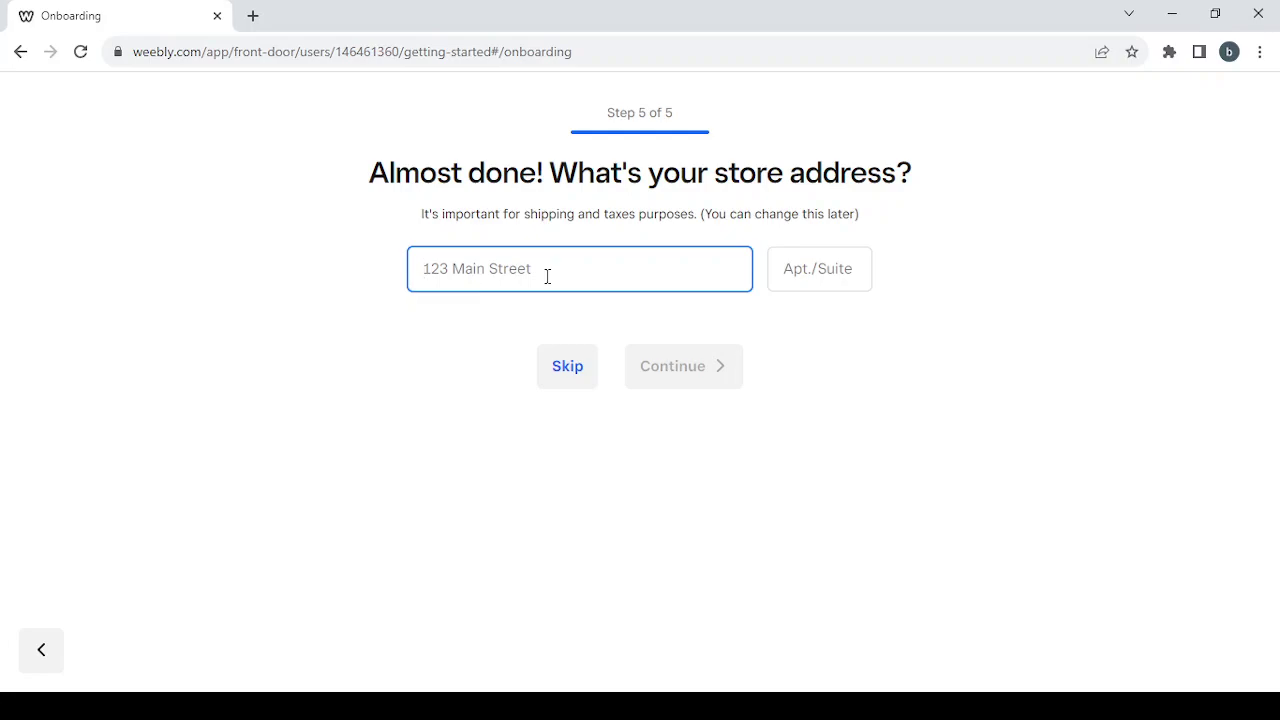
pyautogui.click(570, 374)
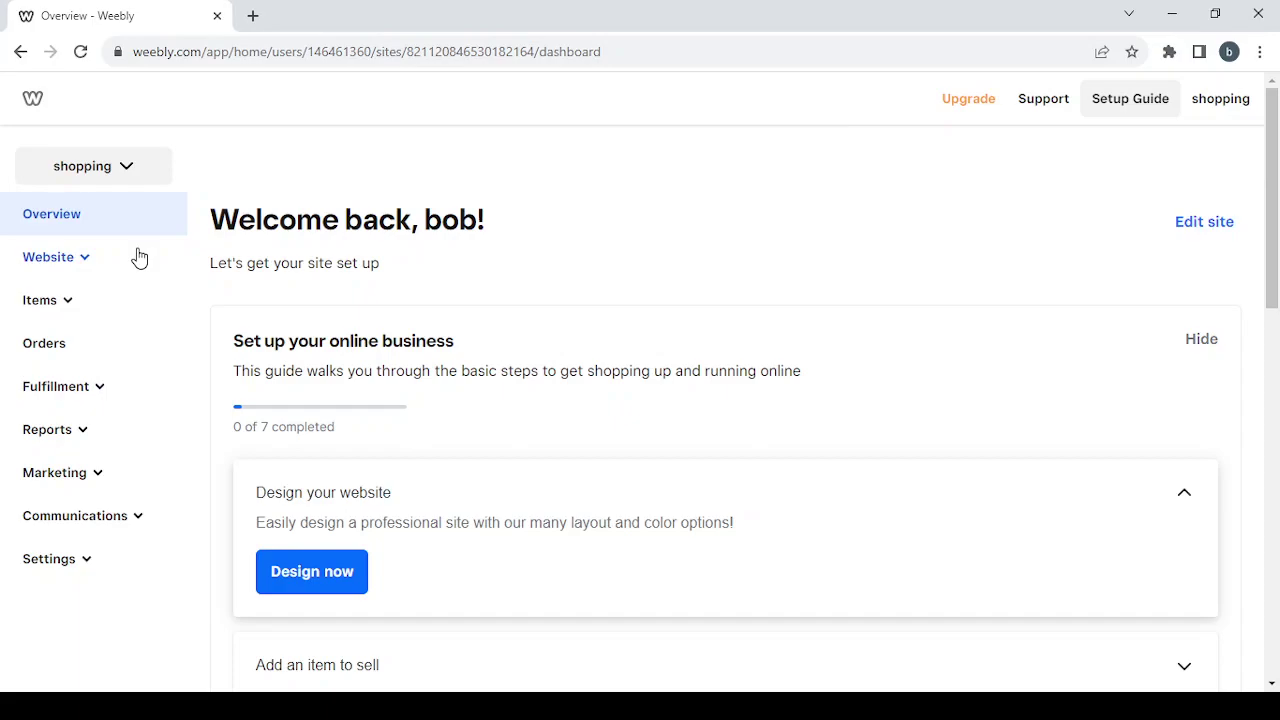
# Examine the options offered under Website and Items in the store dashboard, collapsing each group when done
pyautogui.click(64, 261)
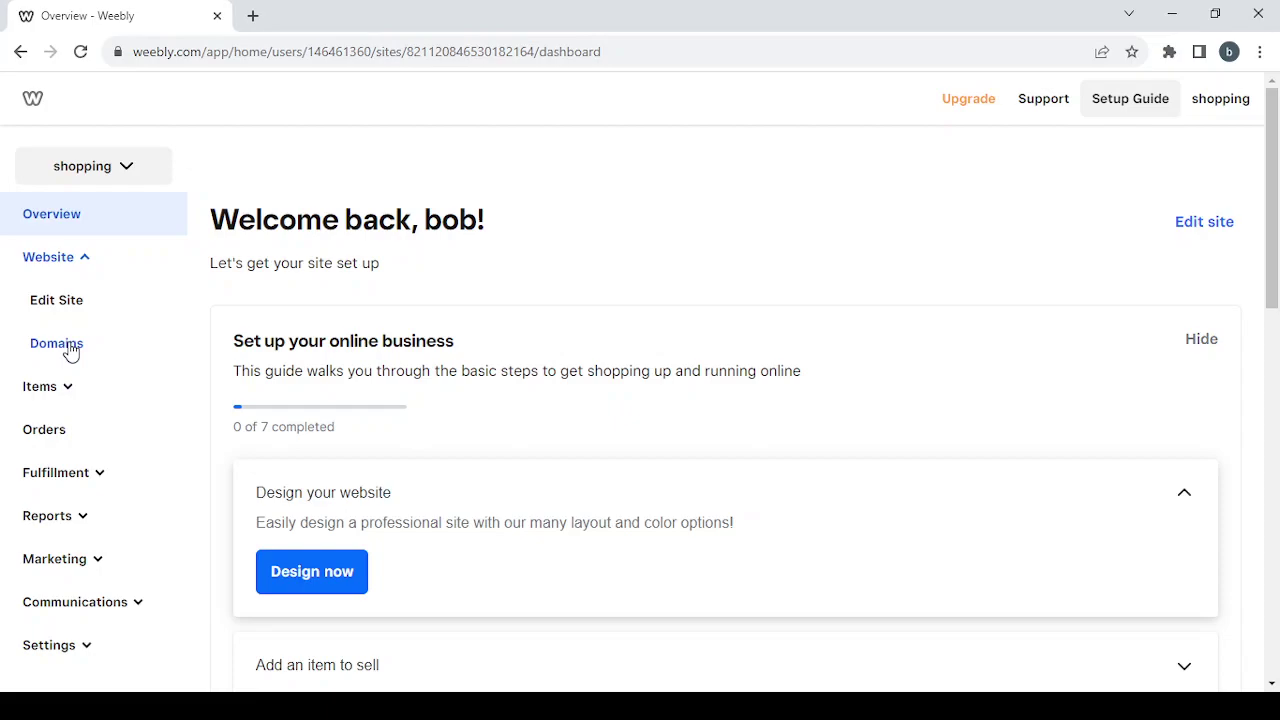
pyautogui.click(82, 268)
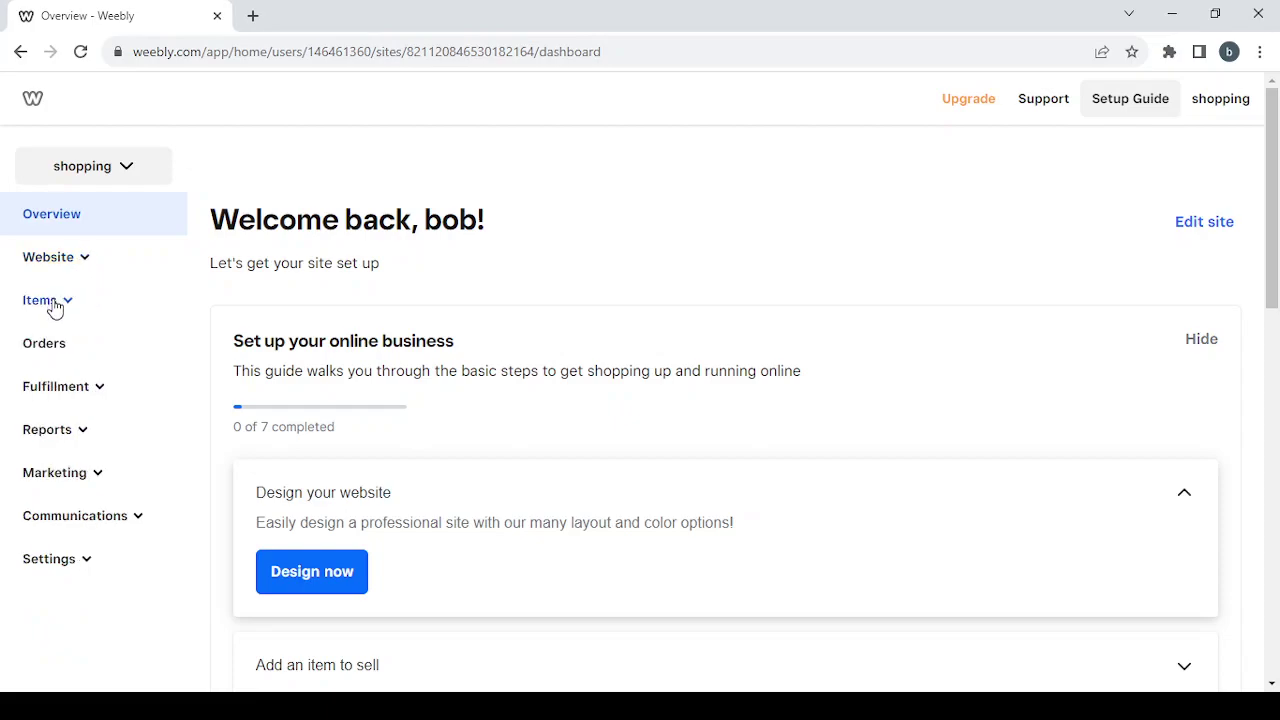
pyautogui.click(54, 308)
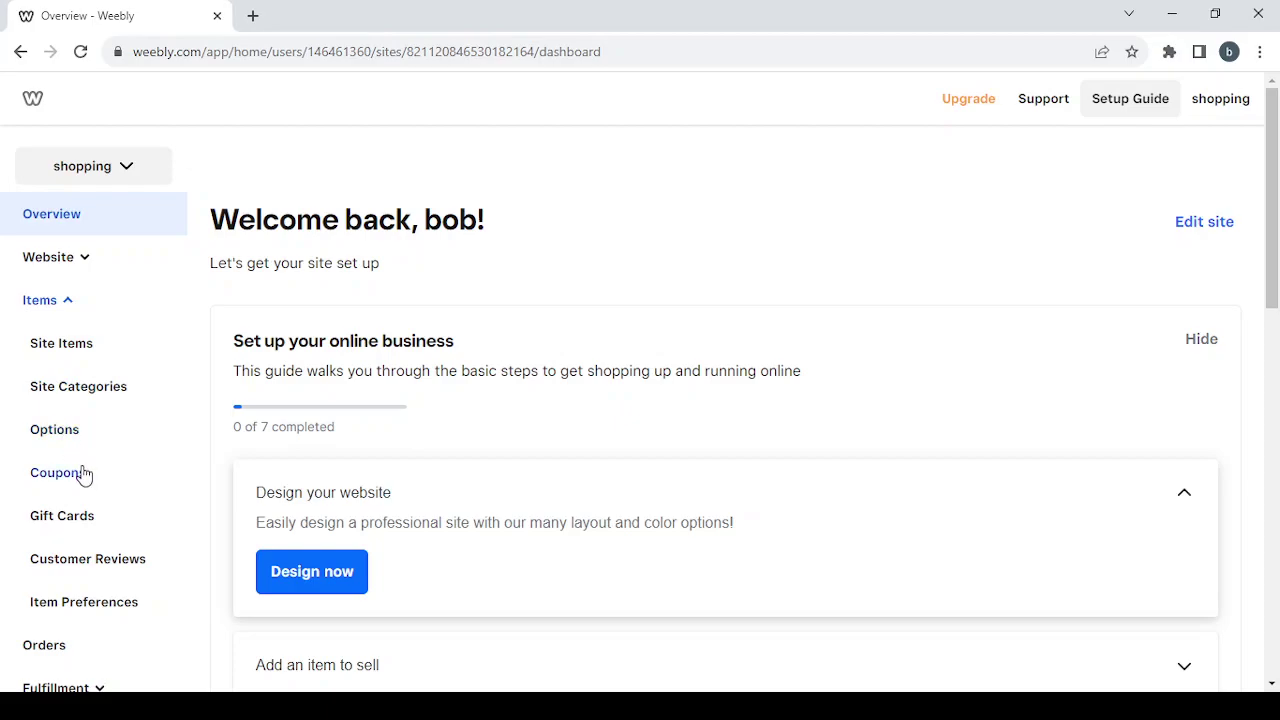
pyautogui.scroll(-1, 147, 500)
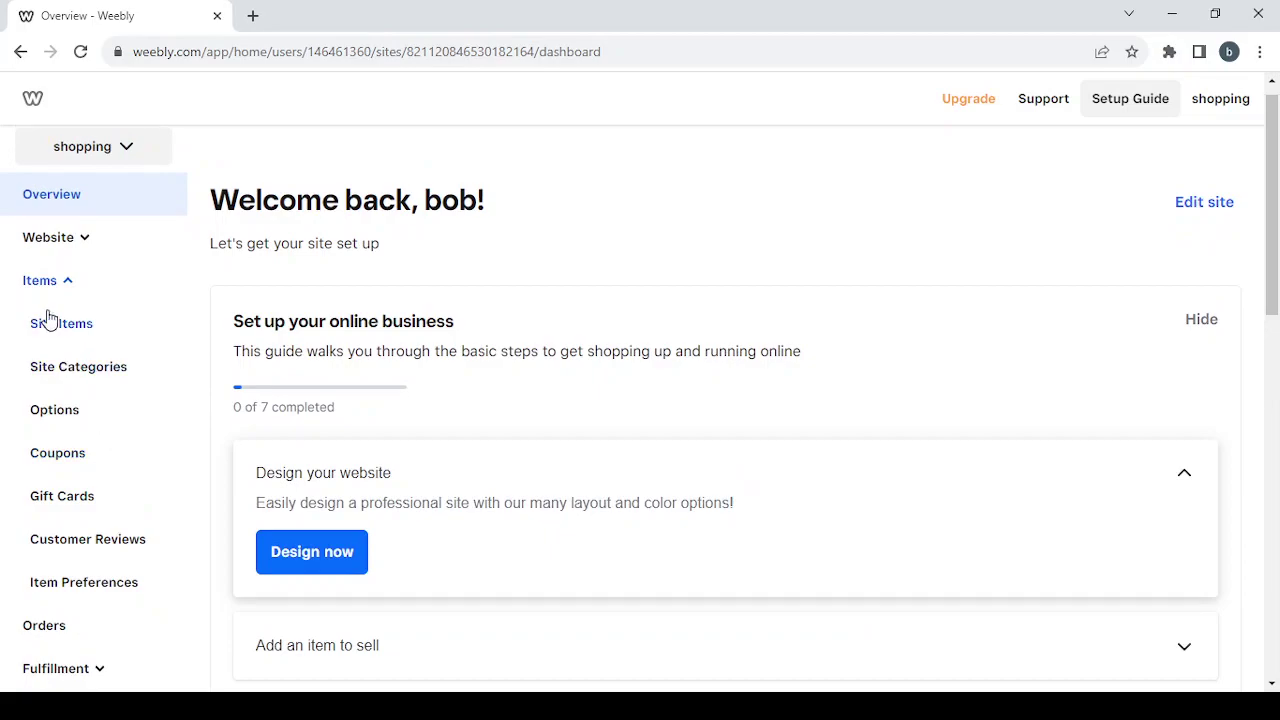
pyautogui.click(64, 284)
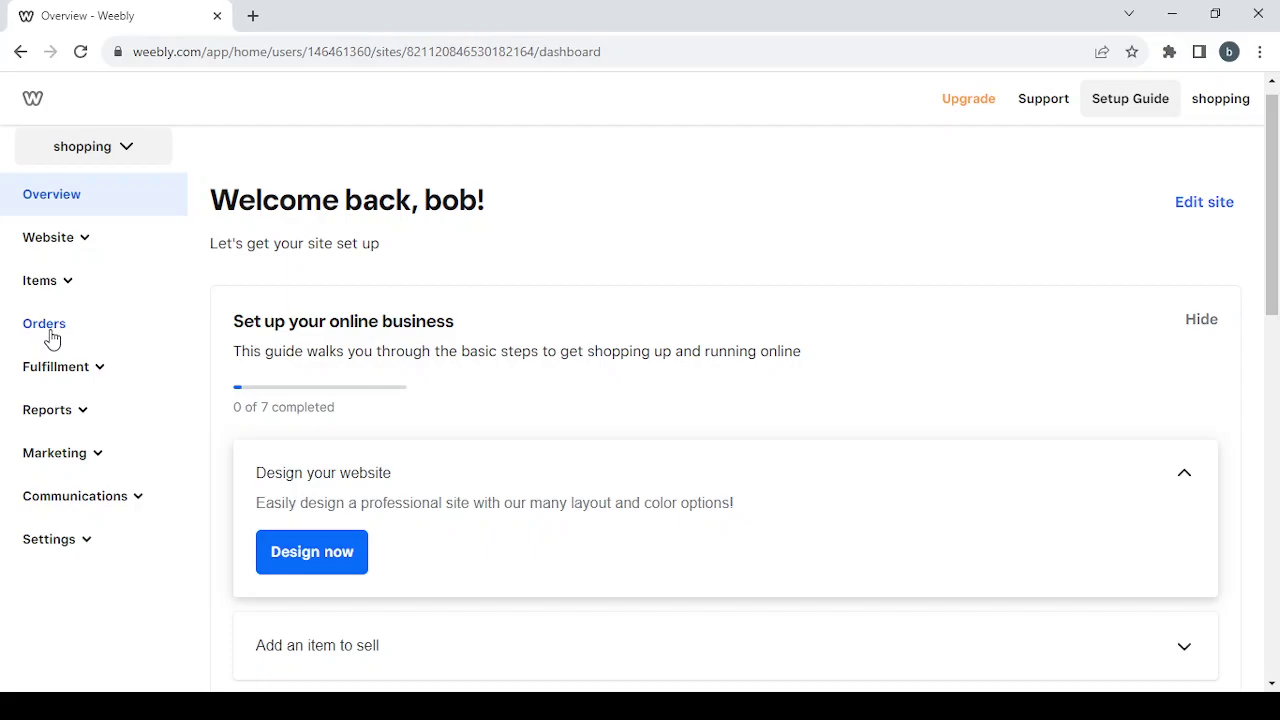
# Examine the options offered under Fulfillment and Reports in the store dashboard, collapsing each group when done
pyautogui.click(97, 370)
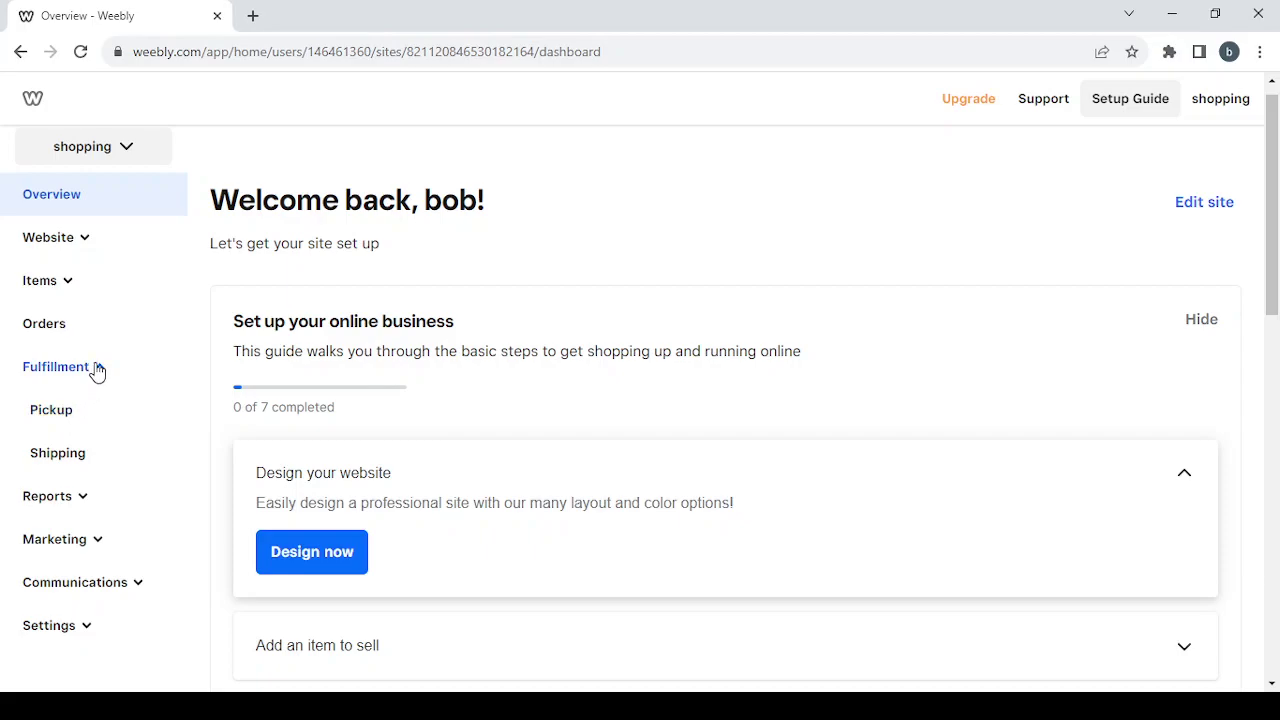
pyautogui.click(96, 372)
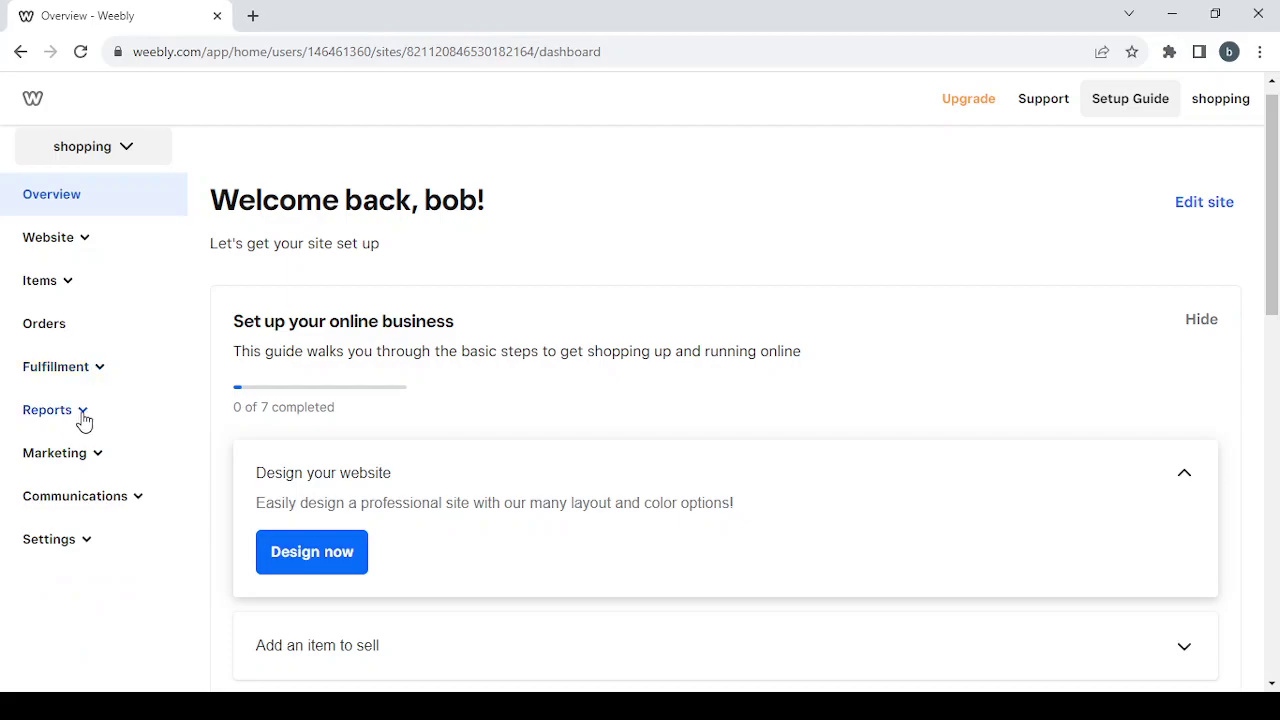
pyautogui.click(86, 420)
pyautogui.scroll(-1, 140, 555)
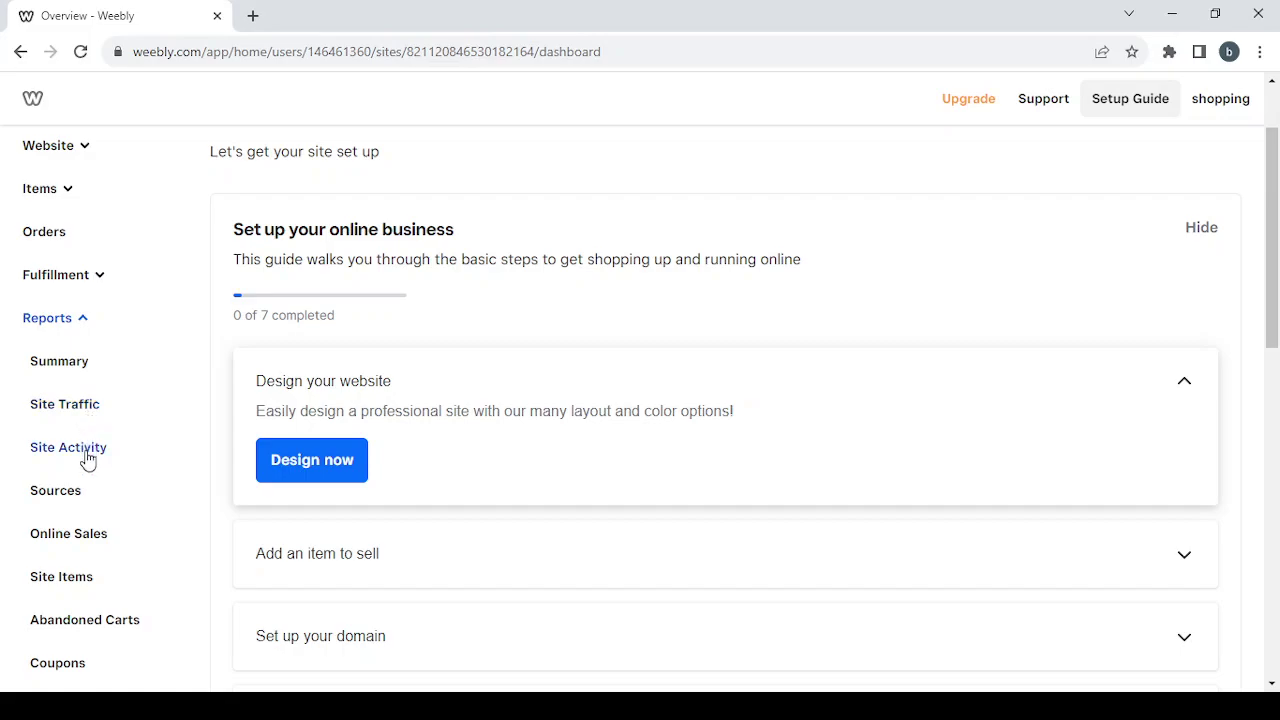
pyautogui.scroll(-1, 106, 560)
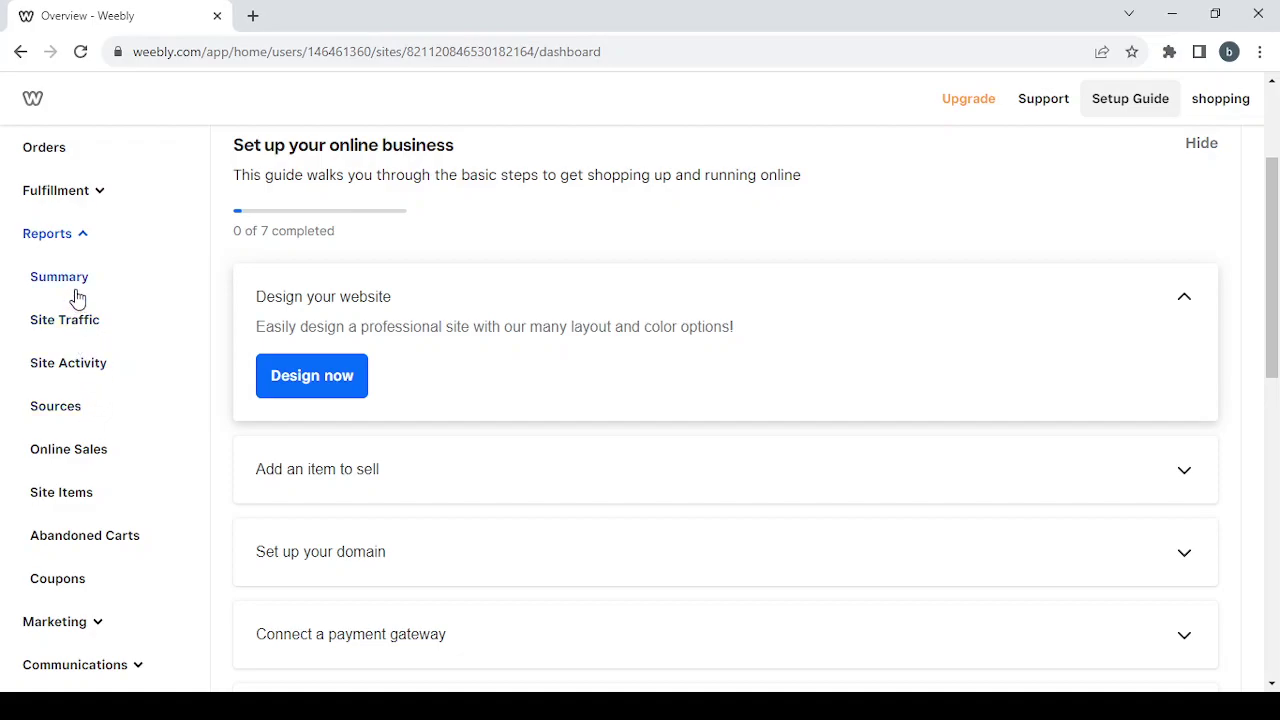
pyautogui.click(87, 240)
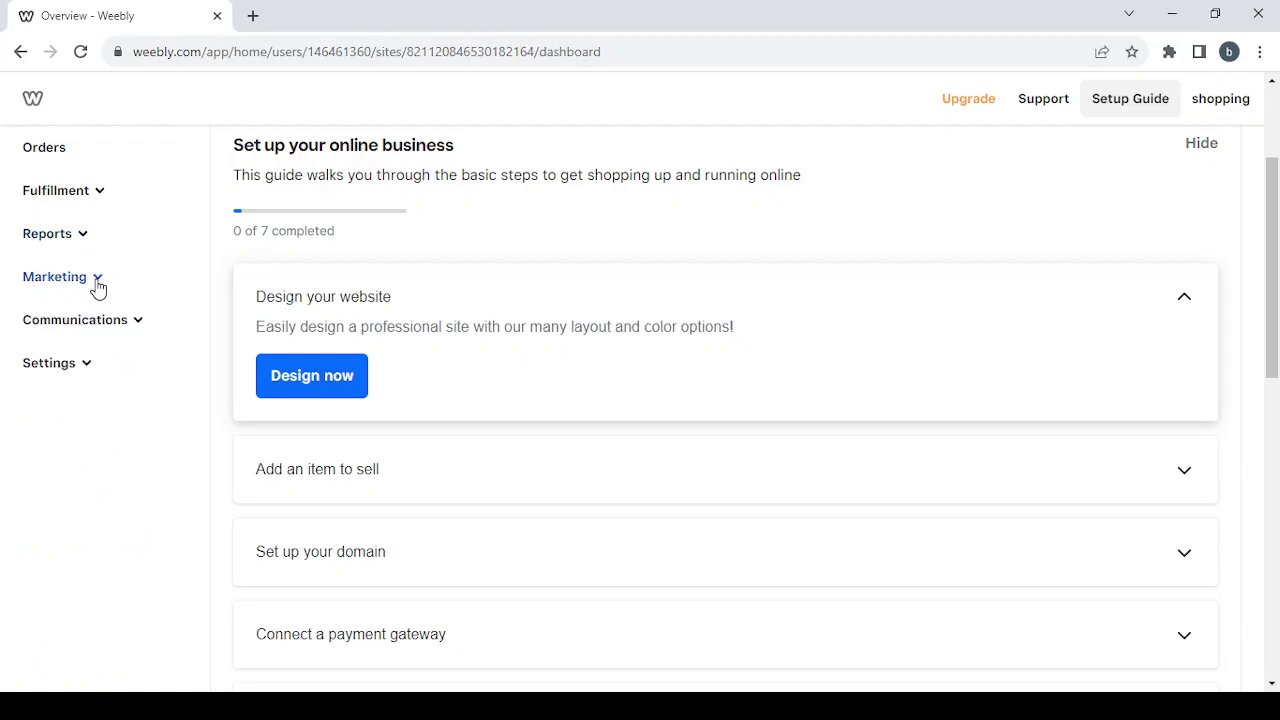
# Examine the options offered under Marketing and Communications in the store dashboard, collapsing each group when done
pyautogui.click(97, 285)
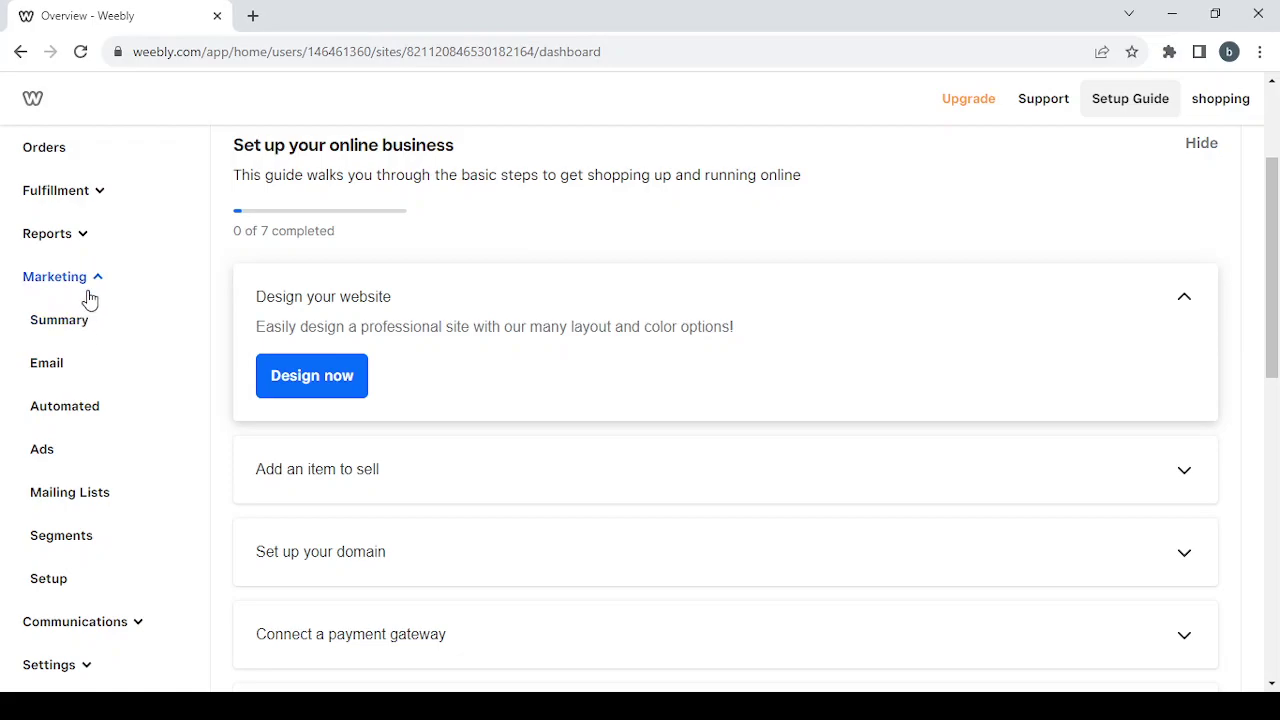
pyautogui.click(90, 288)
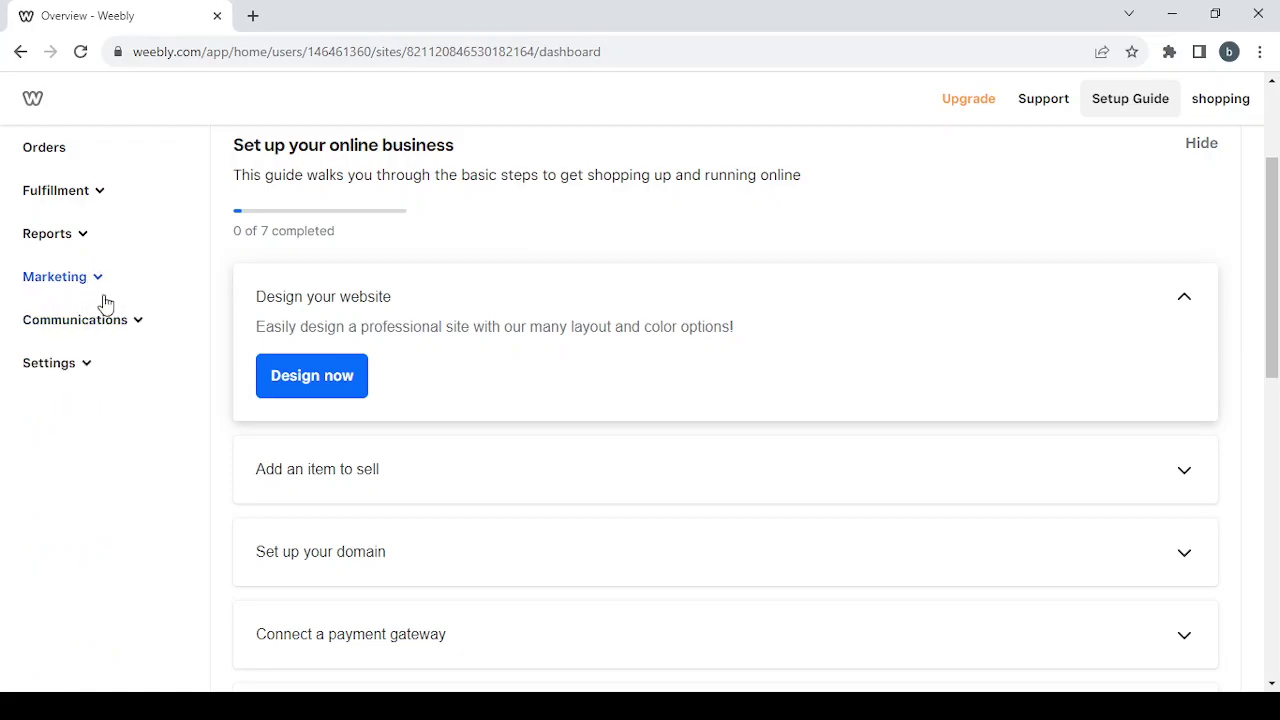
pyautogui.click(130, 328)
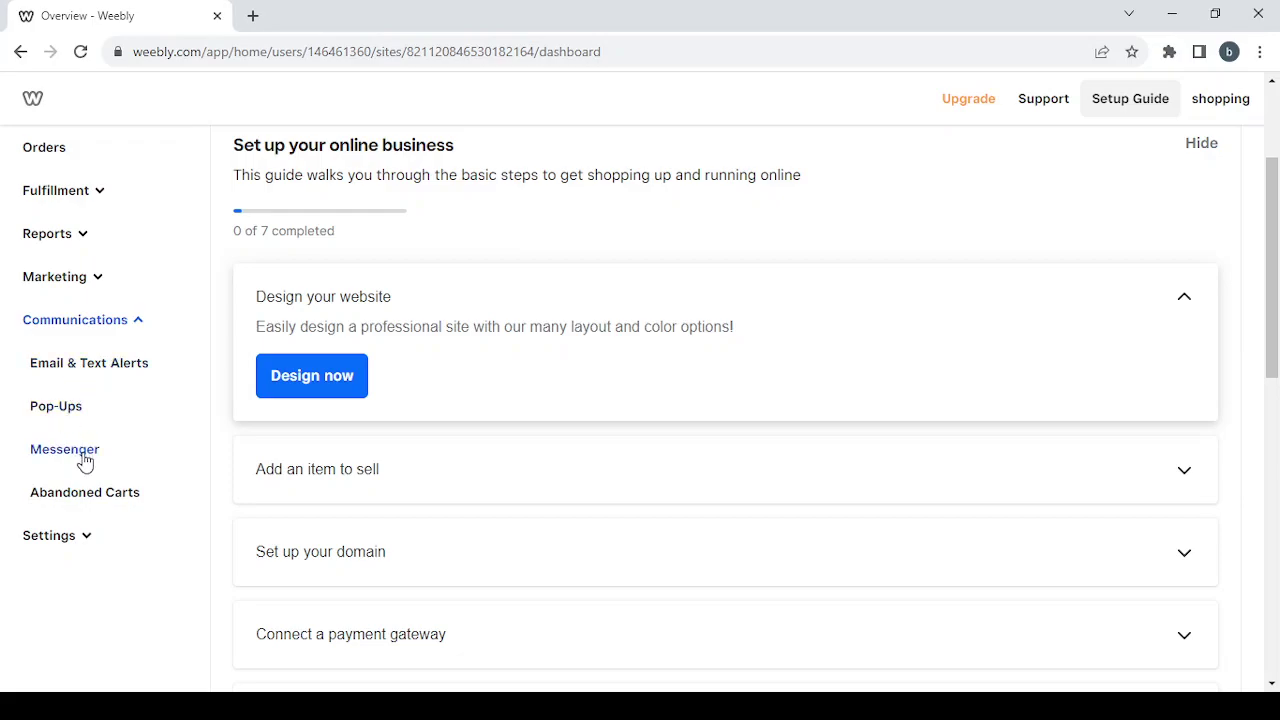
pyautogui.click(137, 321)
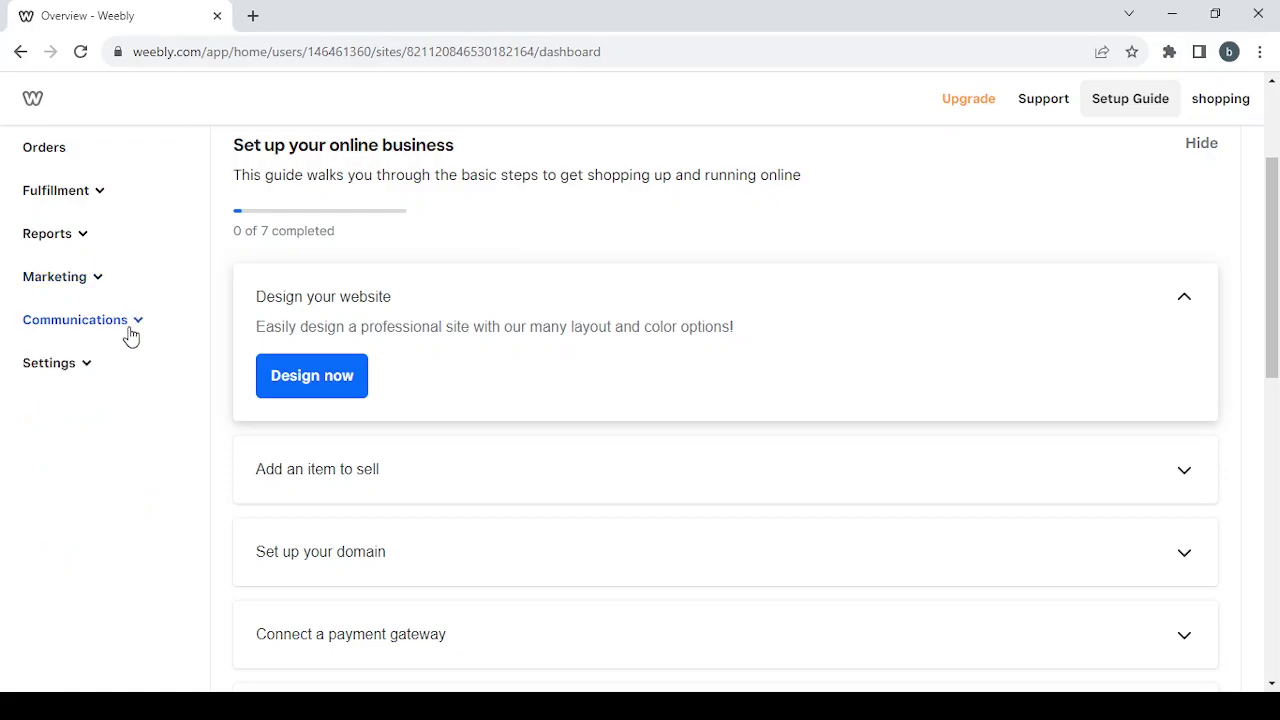
# Open the store's General settings and look through the Store Information fields for company name, address and contact details
pyautogui.click(75, 374)
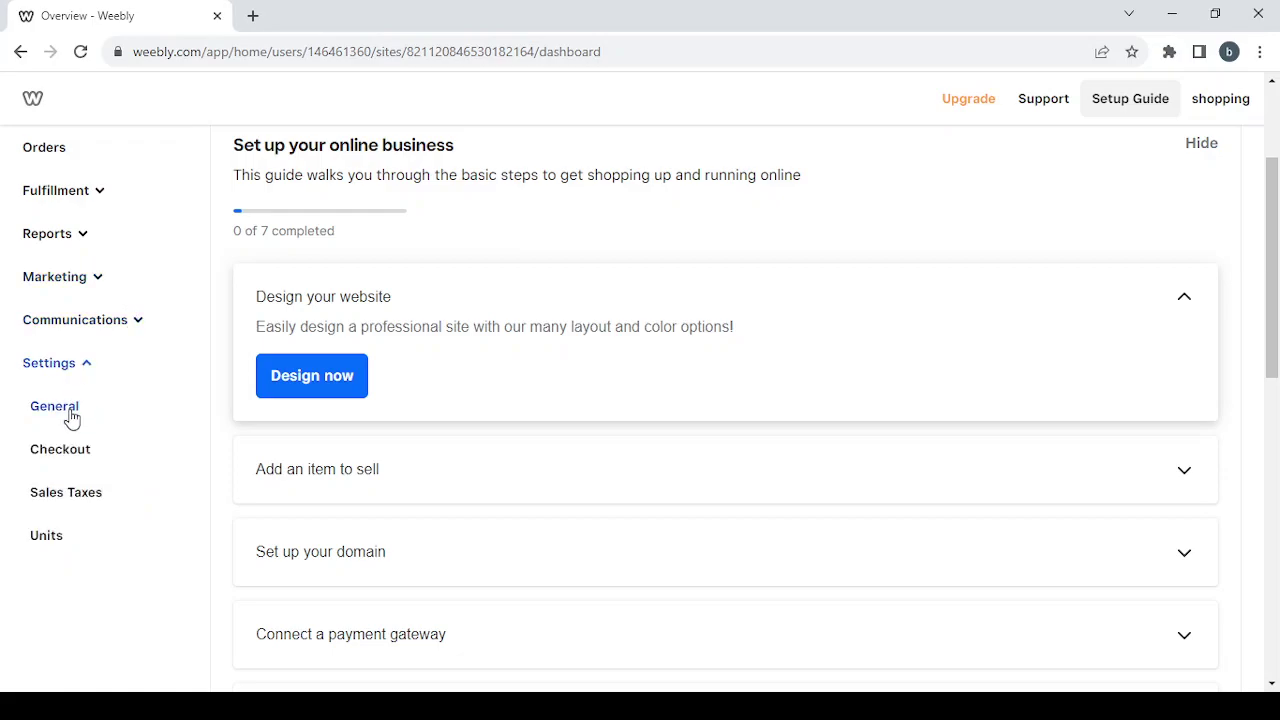
pyautogui.click(71, 418)
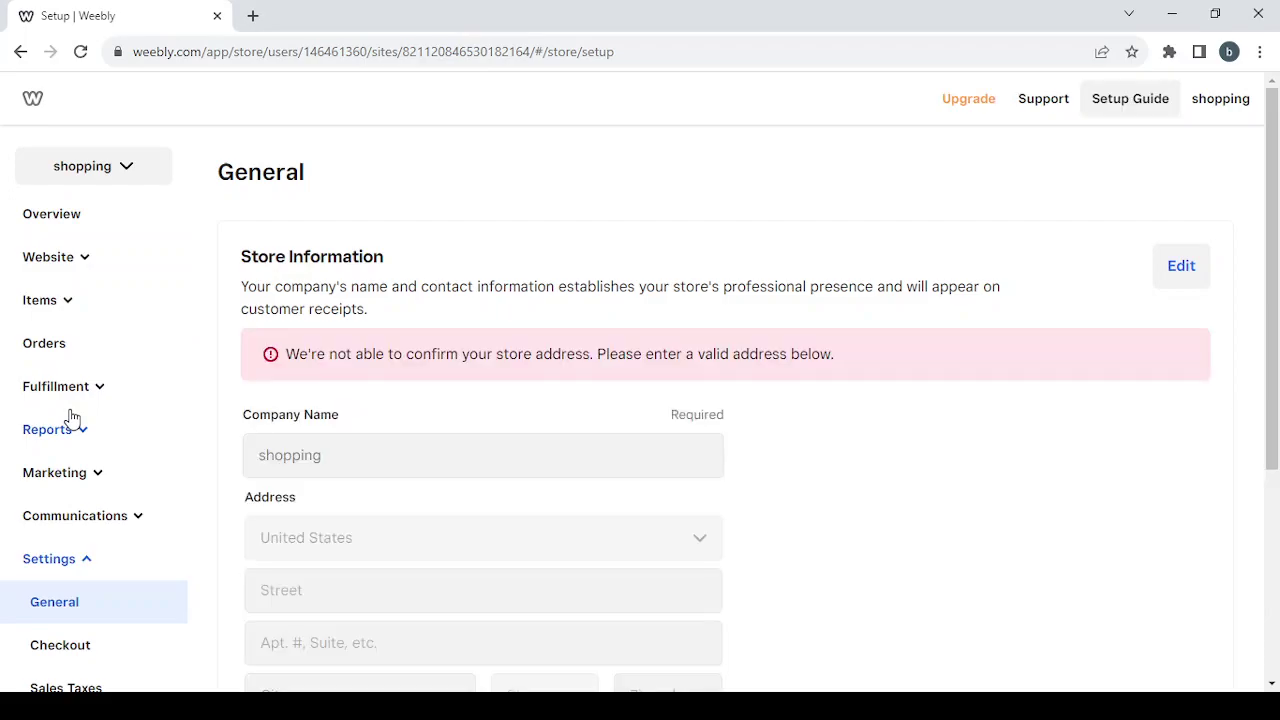
pyautogui.scroll(-3, 697, 505)
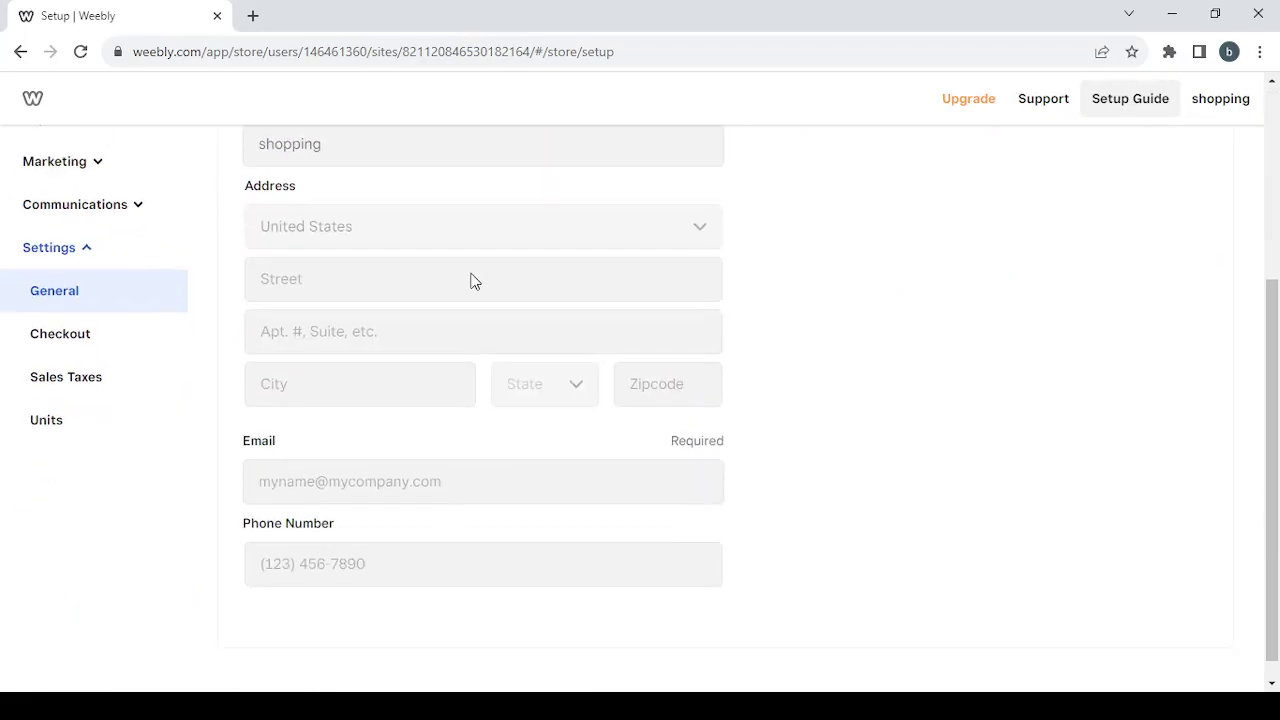
pyautogui.scroll(2, 452, 492)
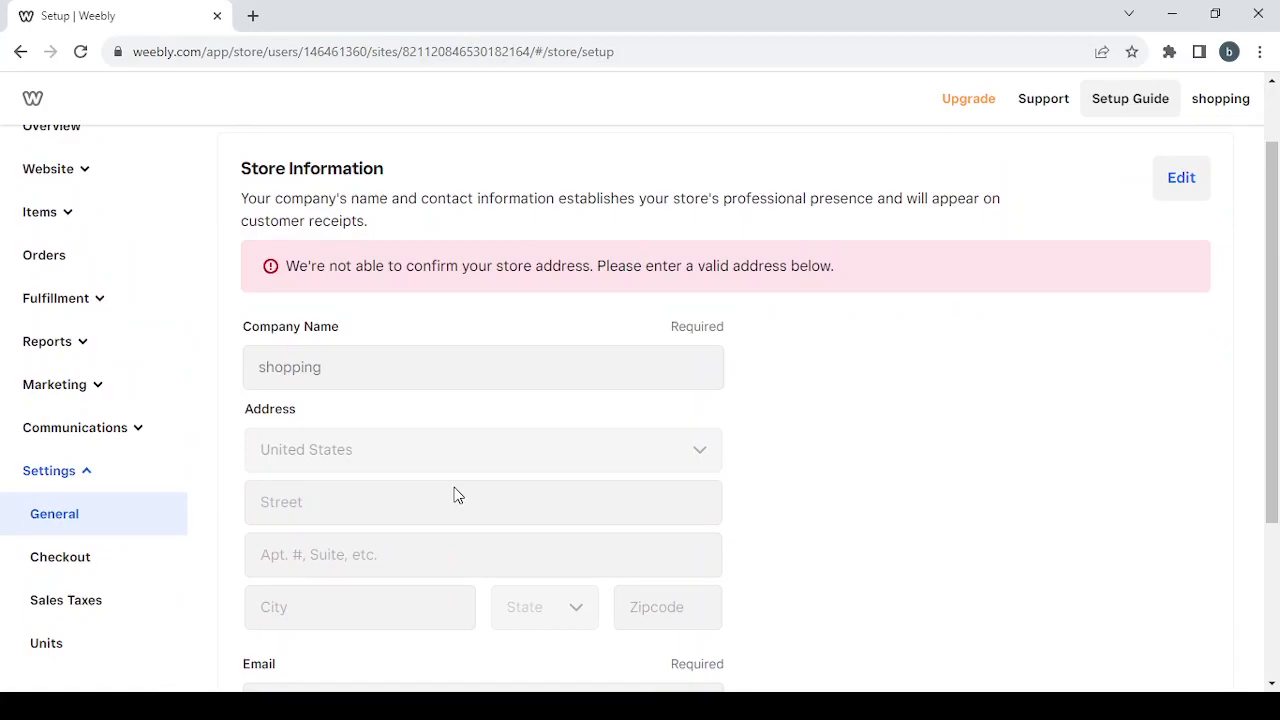
pyautogui.scroll(-2, 368, 409)
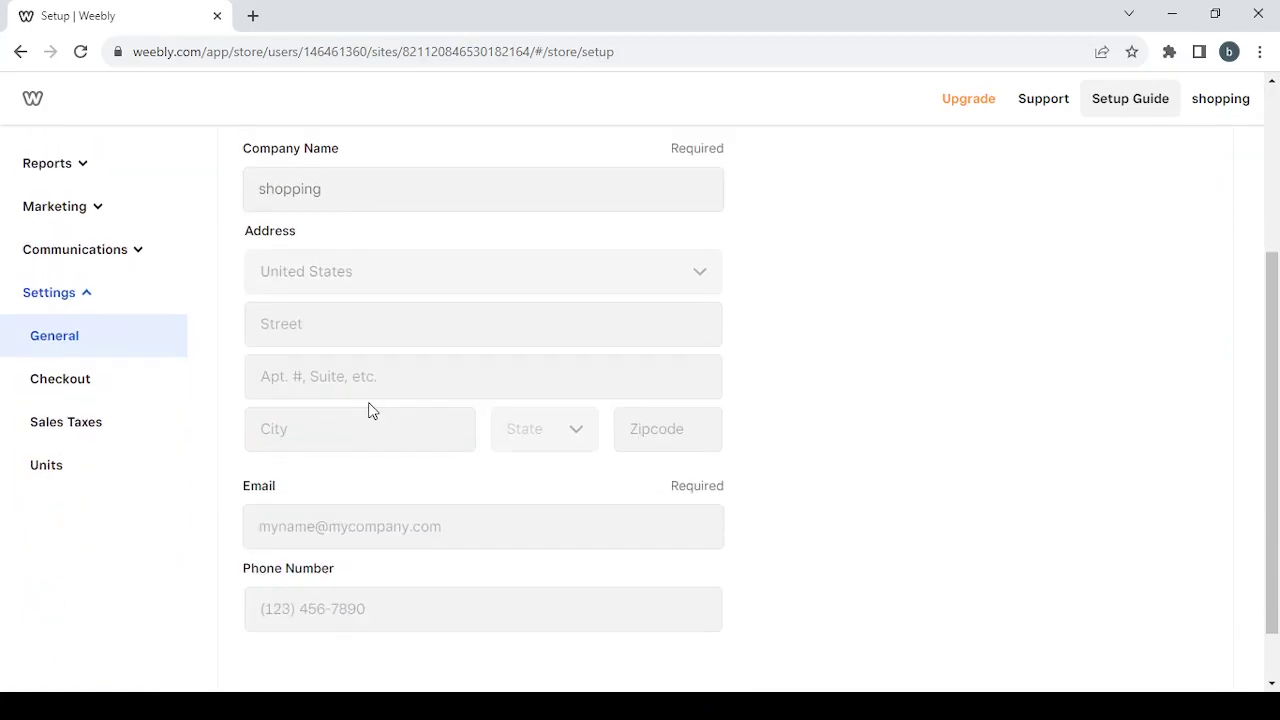
# Open the store's Checkout settings and examine the Stripe and PayPal payment options
pyautogui.click(62, 383)
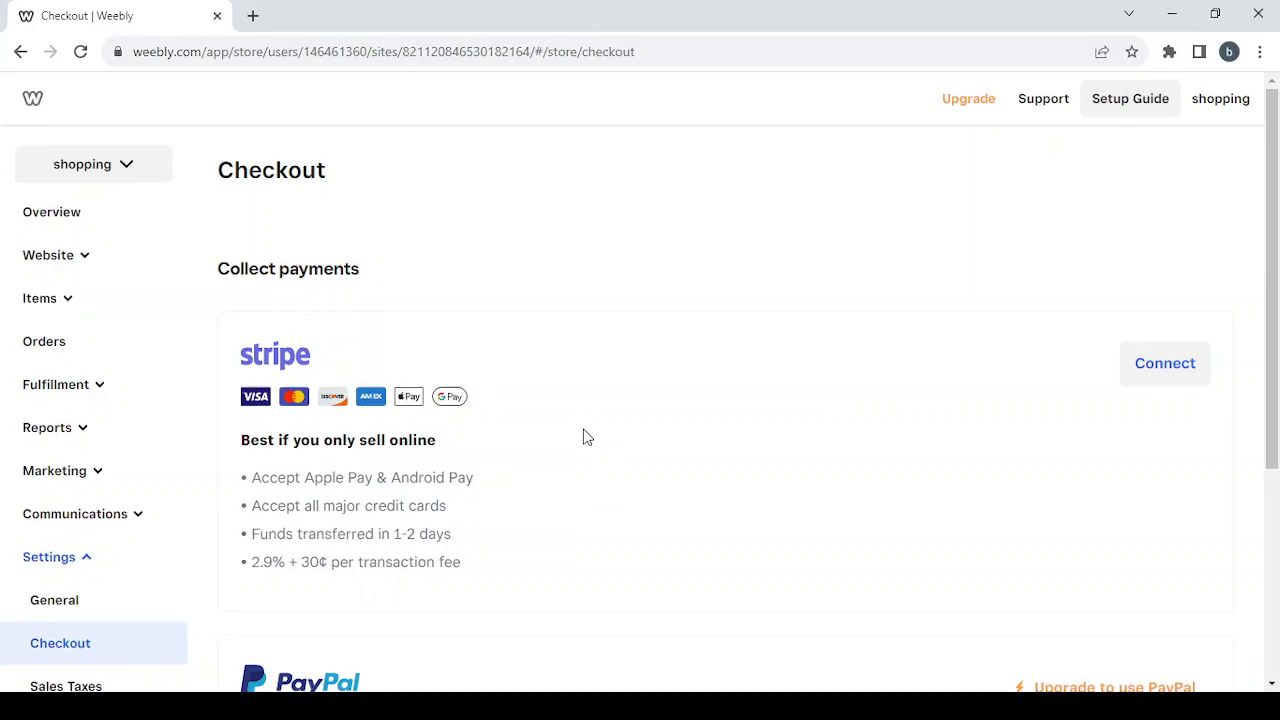
pyautogui.scroll(-1, 587, 437)
pyautogui.scroll(-2, 512, 395)
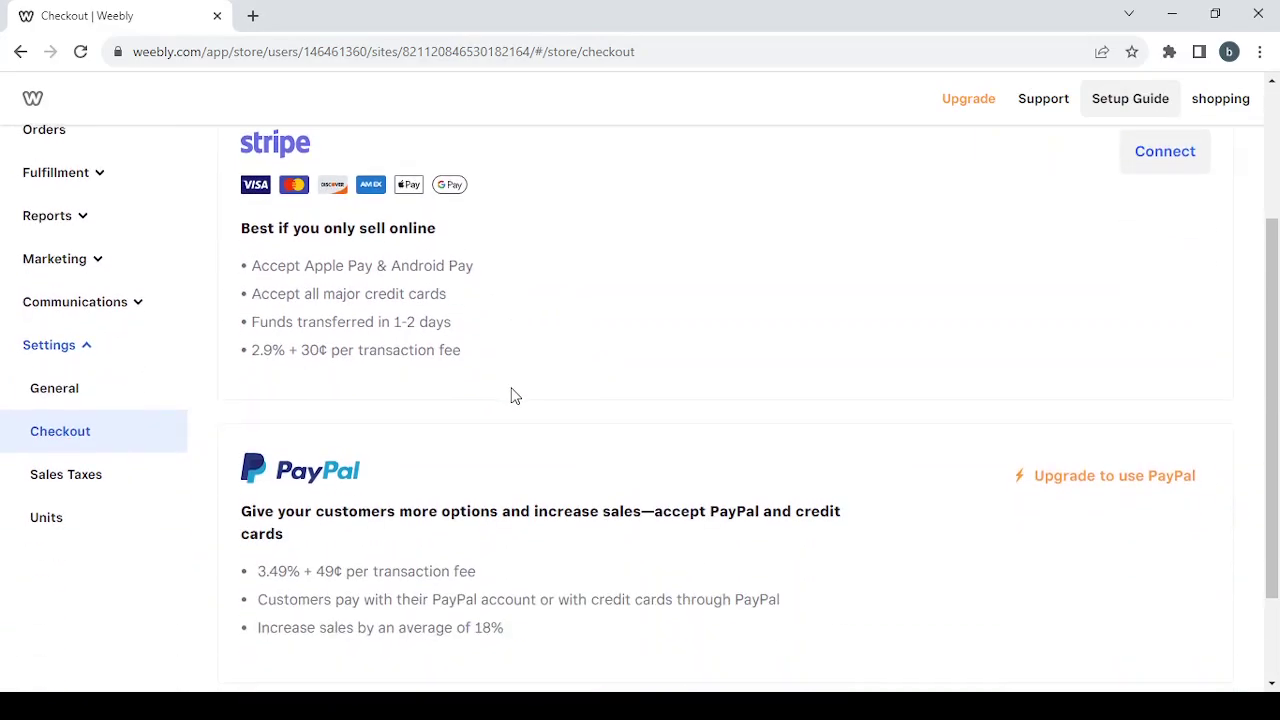
# Open the Units settings and review the site language and measurement units, collapsing the Settings group when done
pyautogui.click(123, 528)
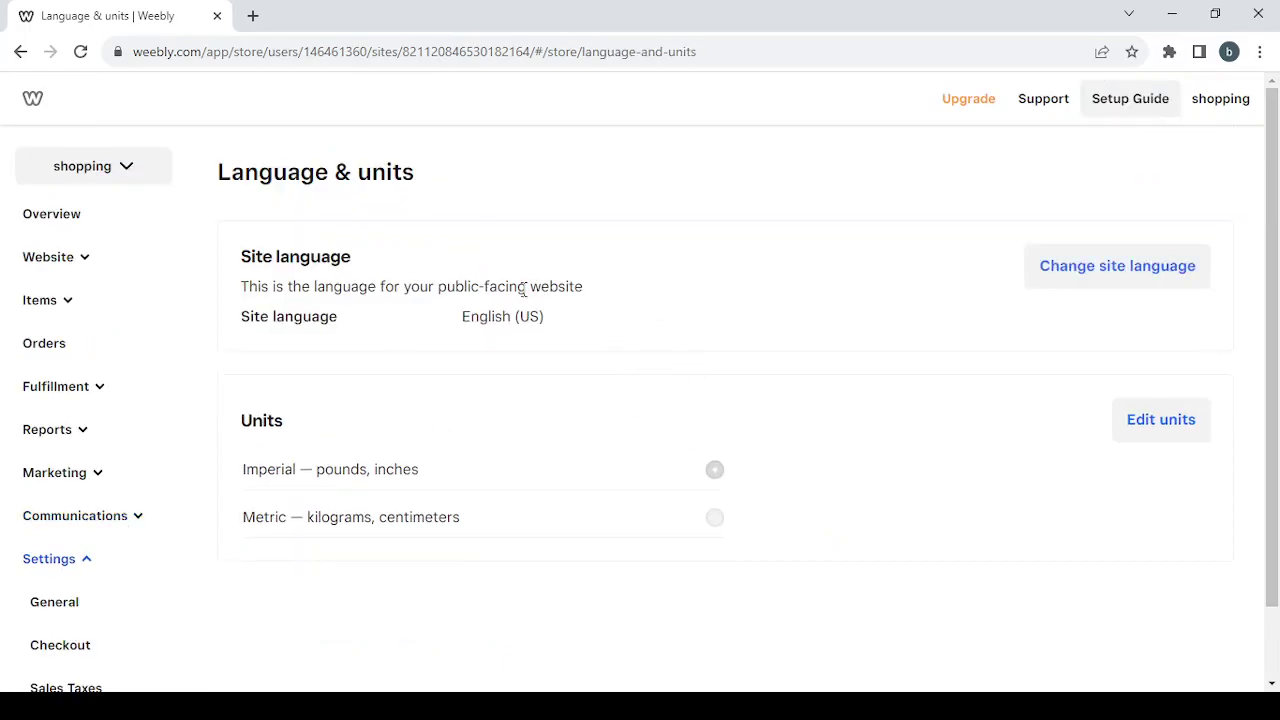
pyautogui.scroll(-1, 696, 438)
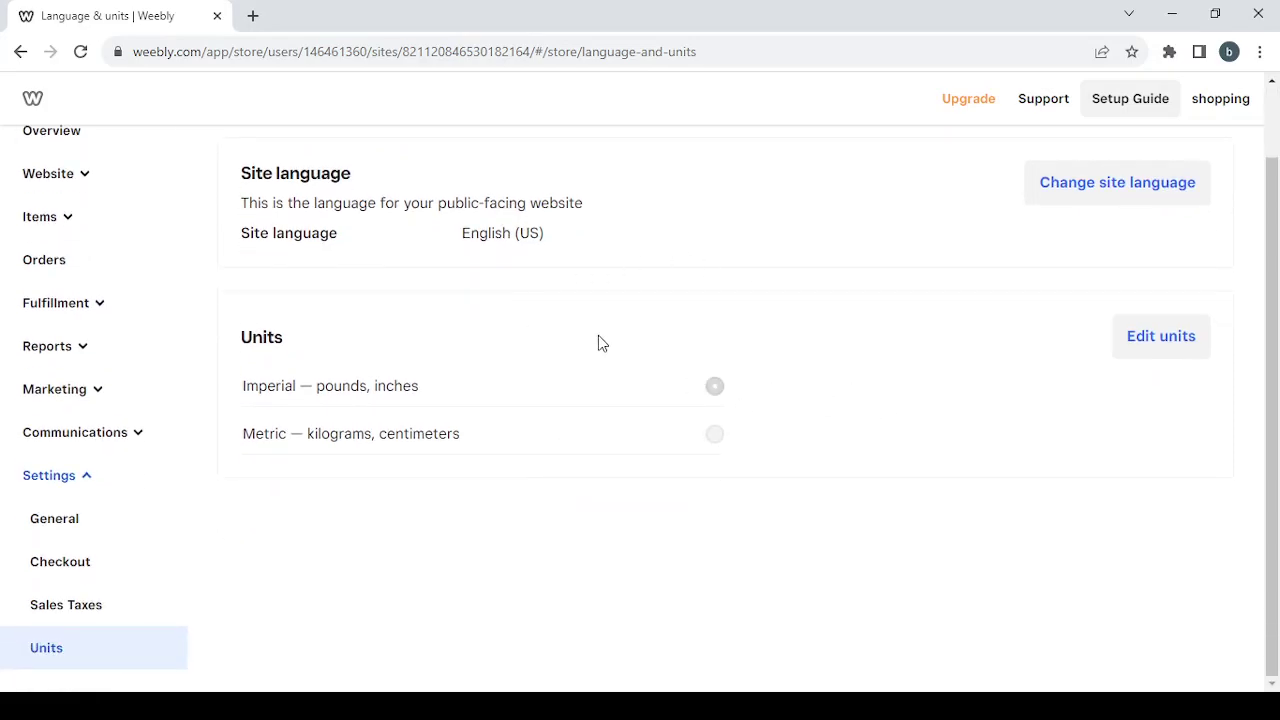
pyautogui.scroll(1, 107, 392)
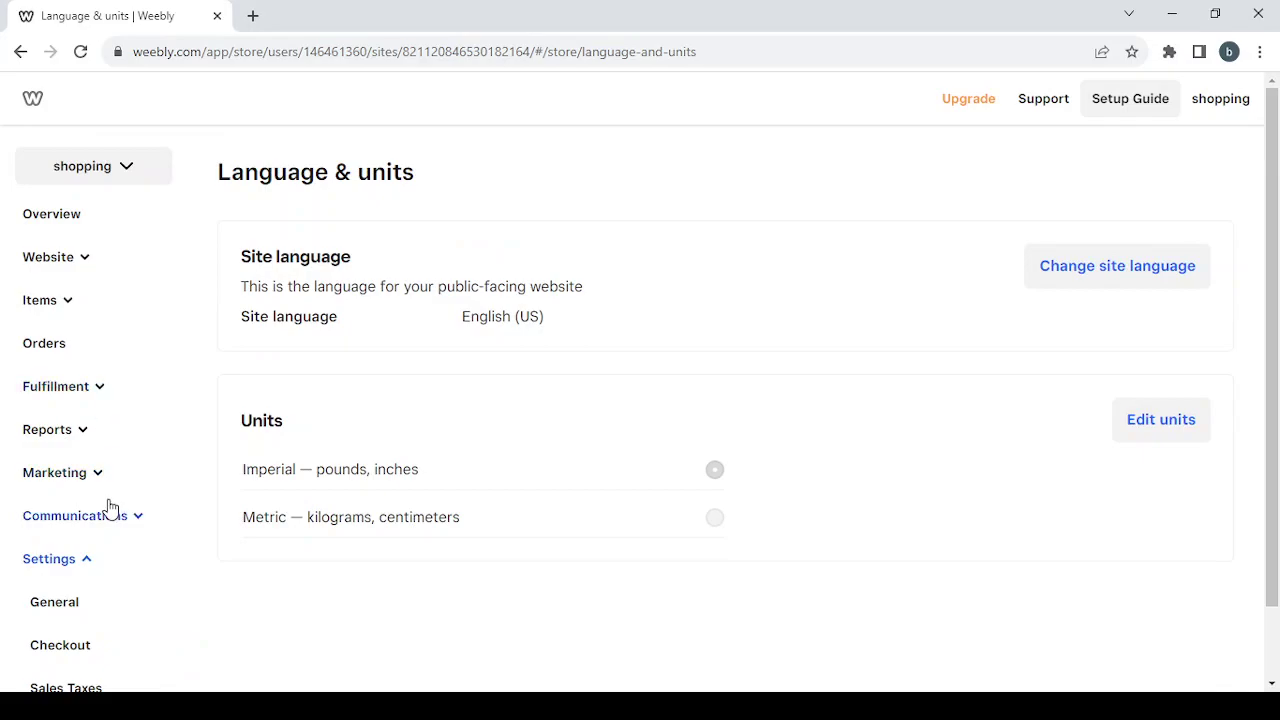
pyautogui.click(64, 566)
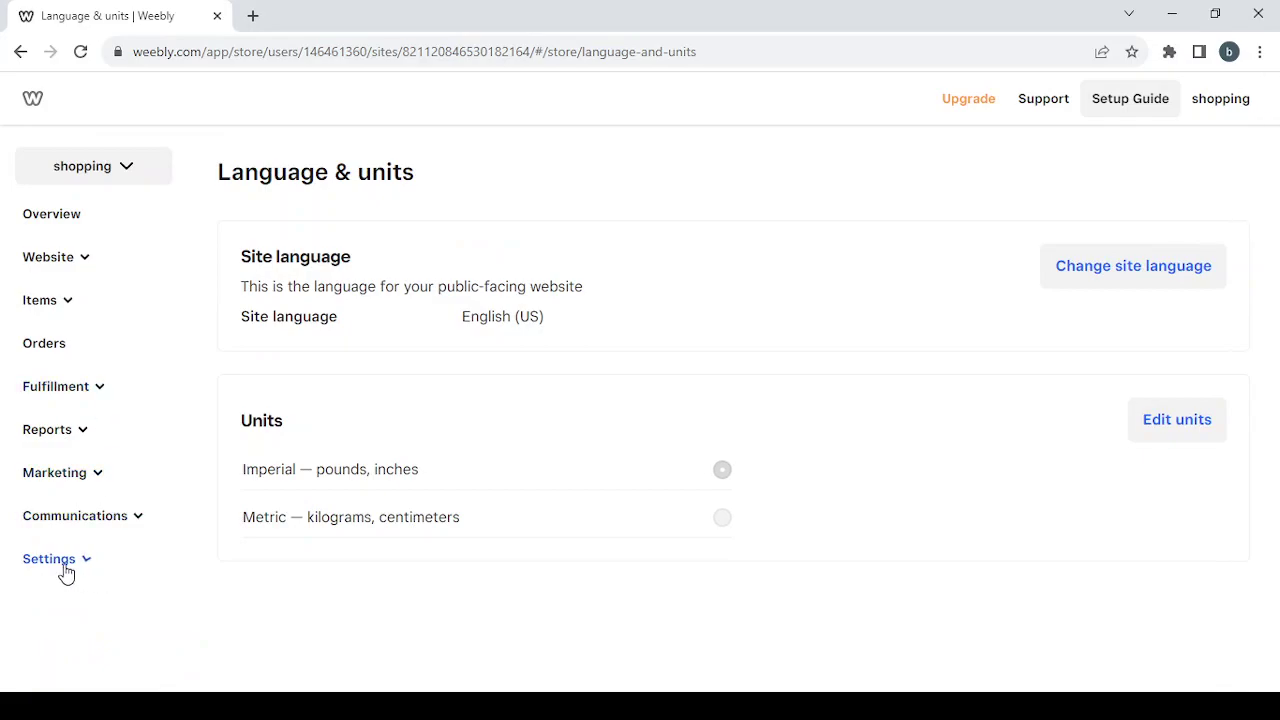
# Return to the store overview, open the site for editing and look through the offered site styles
pyautogui.click(71, 222)
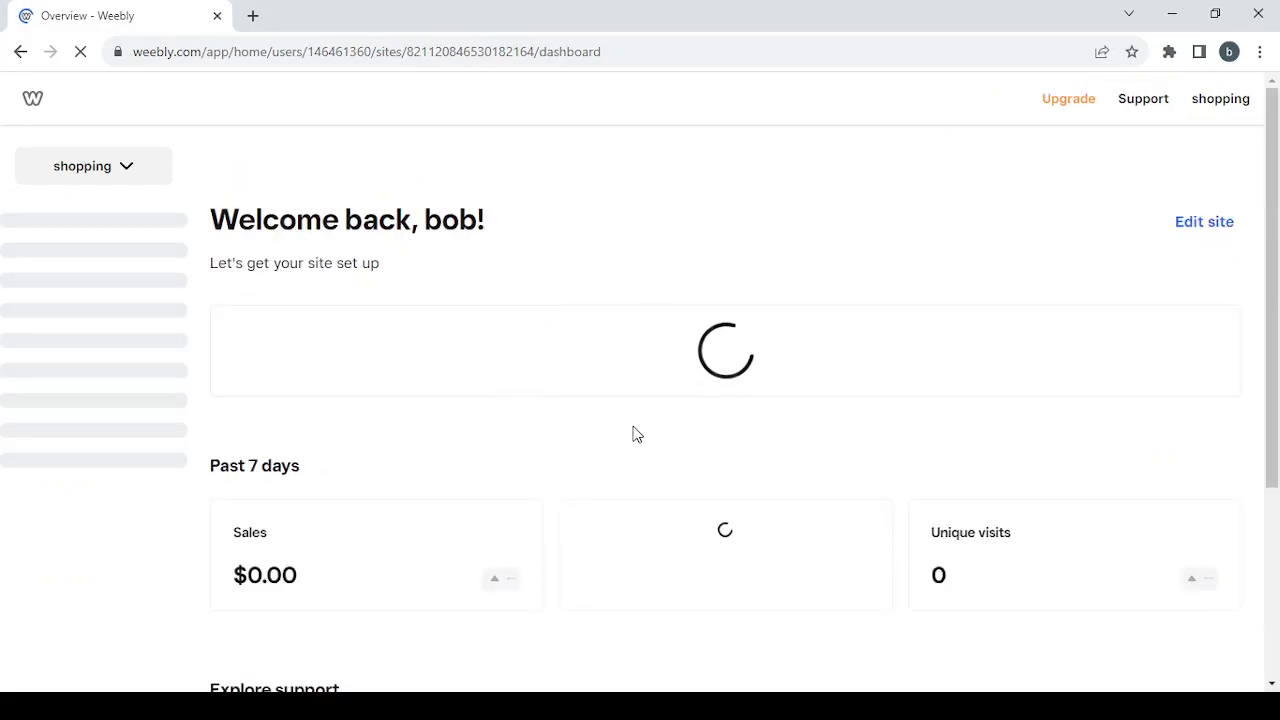
pyautogui.click(1214, 228)
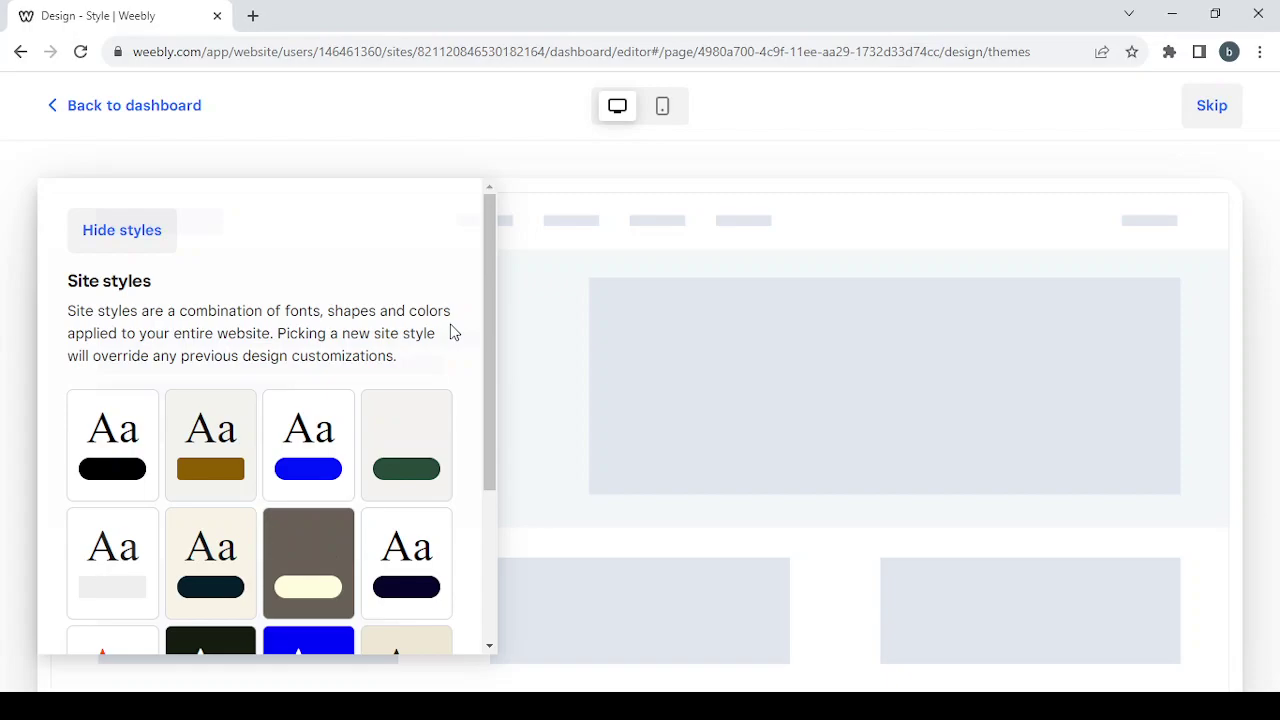
pyautogui.scroll(-3, 452, 333)
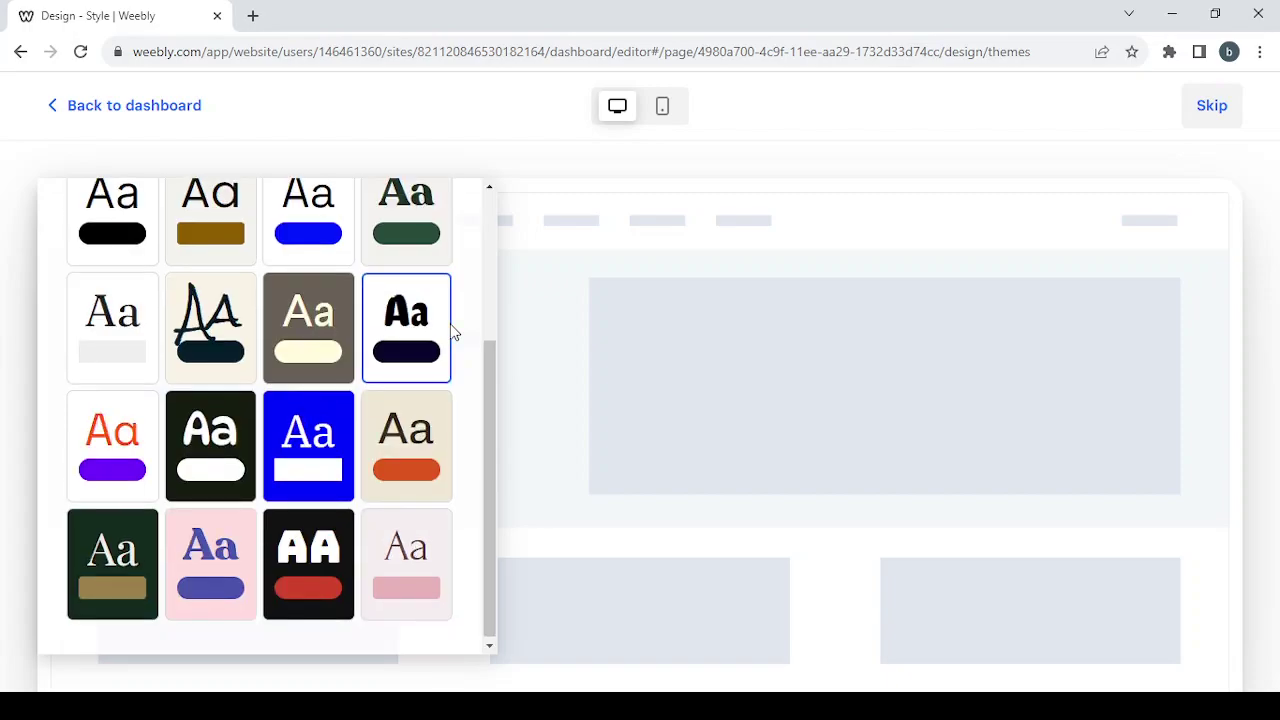
pyautogui.scroll(3, 452, 333)
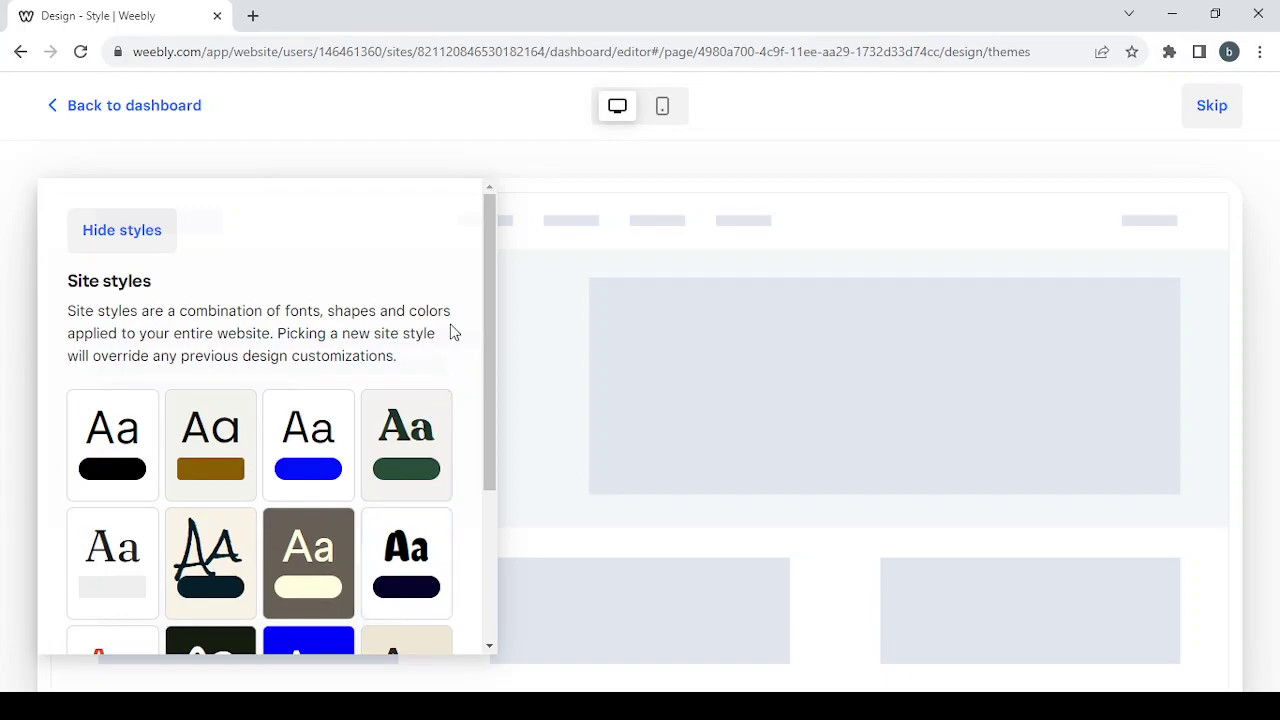
pyautogui.scroll(-3, 452, 333)
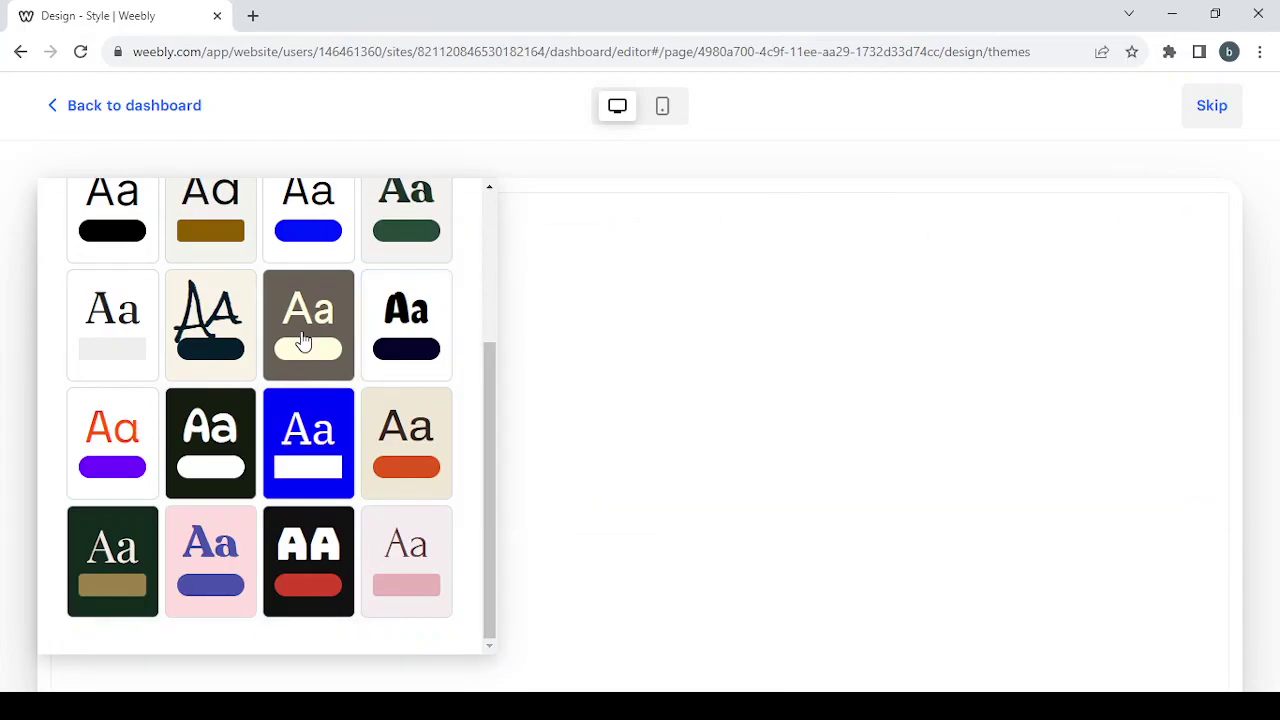
# Select the site style with the light beige background and brown button
pyautogui.click(303, 341)
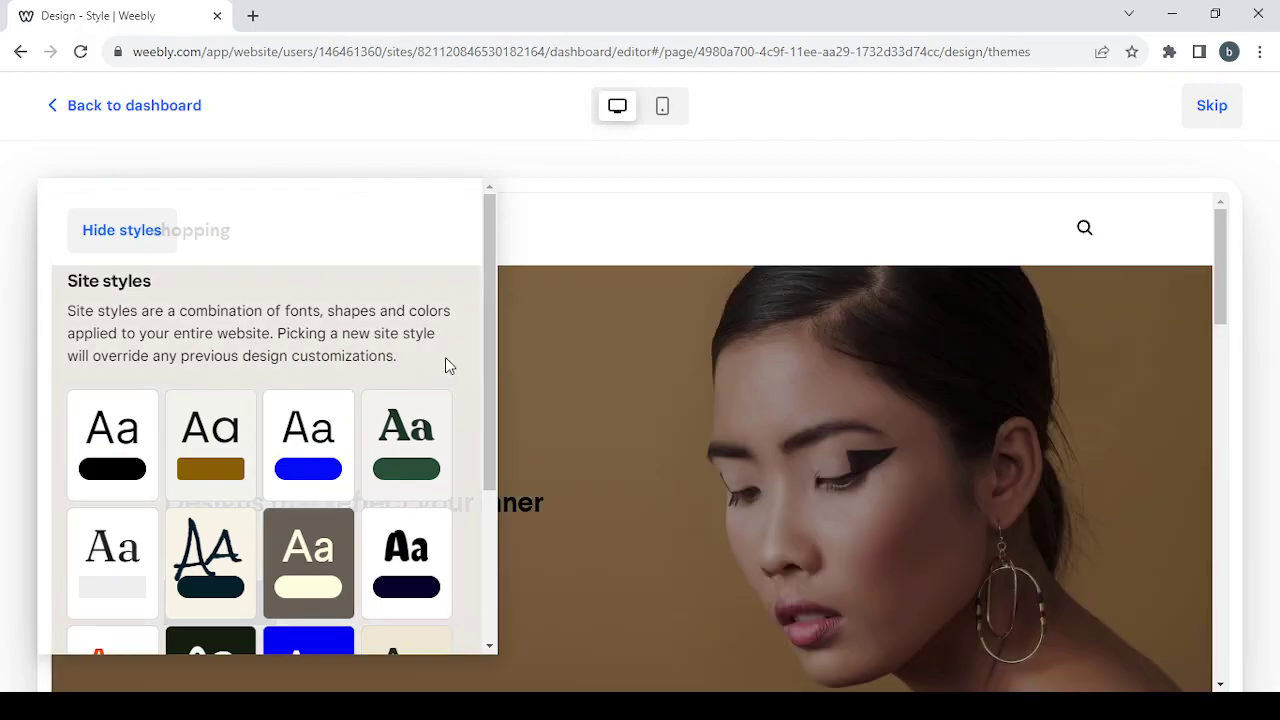
pyautogui.scroll(-3, 445, 357)
pyautogui.click(445, 365)
pyautogui.scroll(-2, 280, 306)
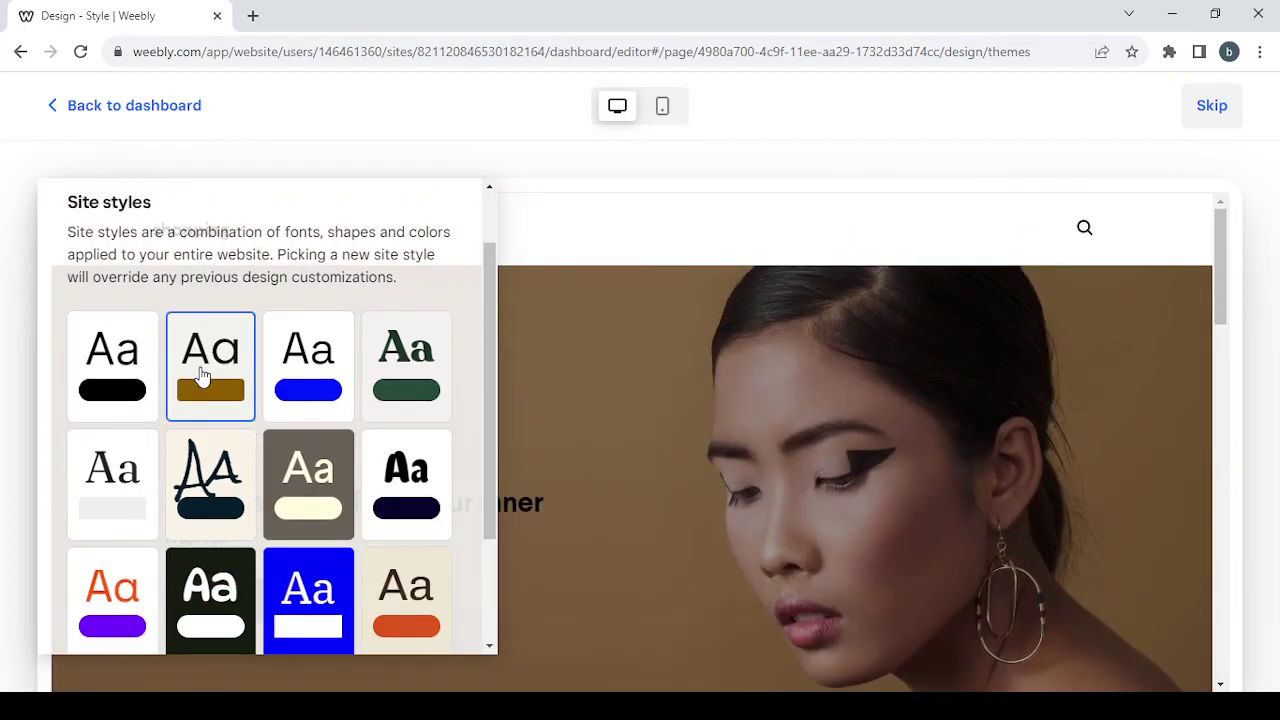
pyautogui.click(203, 375)
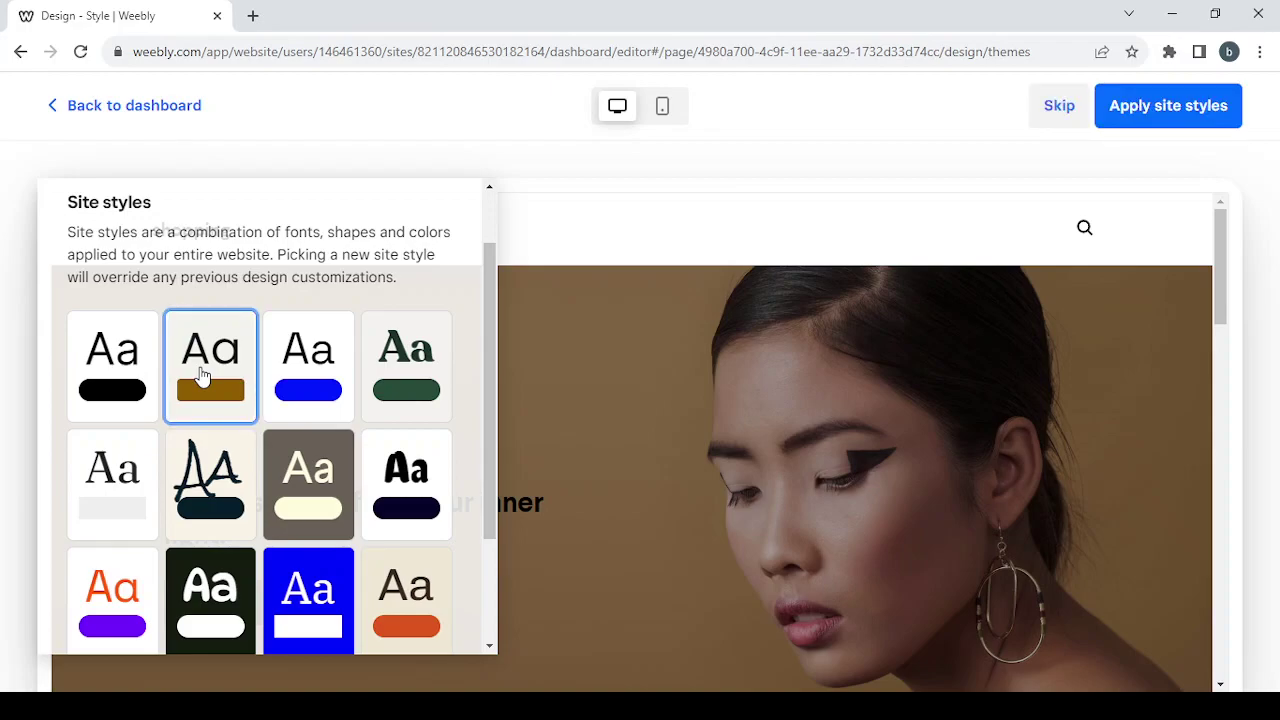
# Look through the home page preview in the selected style and compare it with the other site styles
pyautogui.scroll(-10, 725, 455)
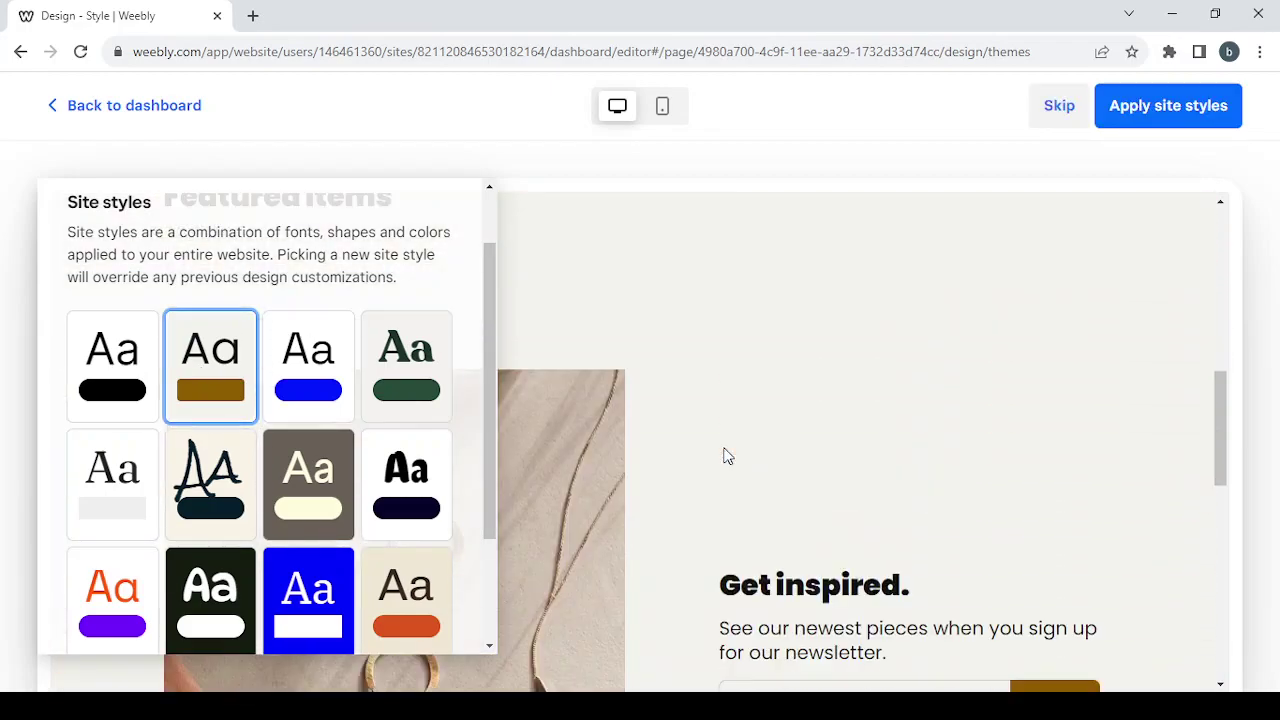
pyautogui.scroll(-5, 727, 455)
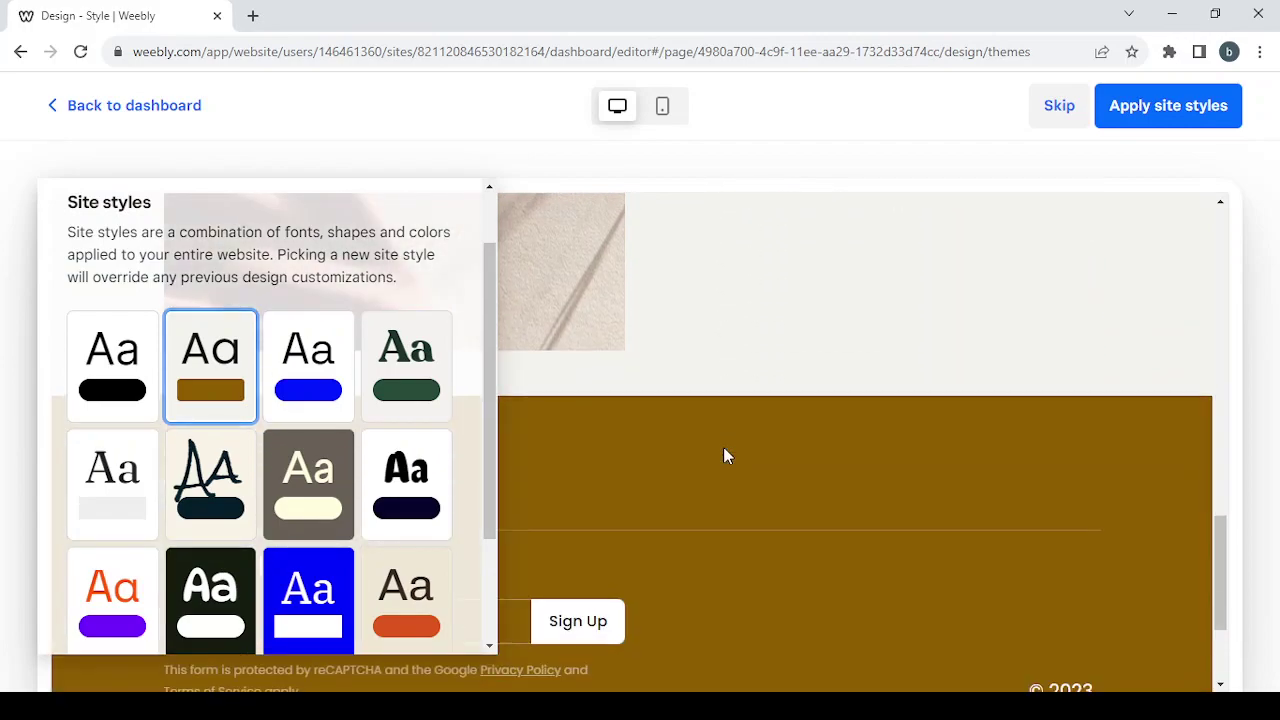
pyautogui.scroll(8, 725, 452)
pyautogui.scroll(3, 727, 456)
pyautogui.scroll(-7, 727, 456)
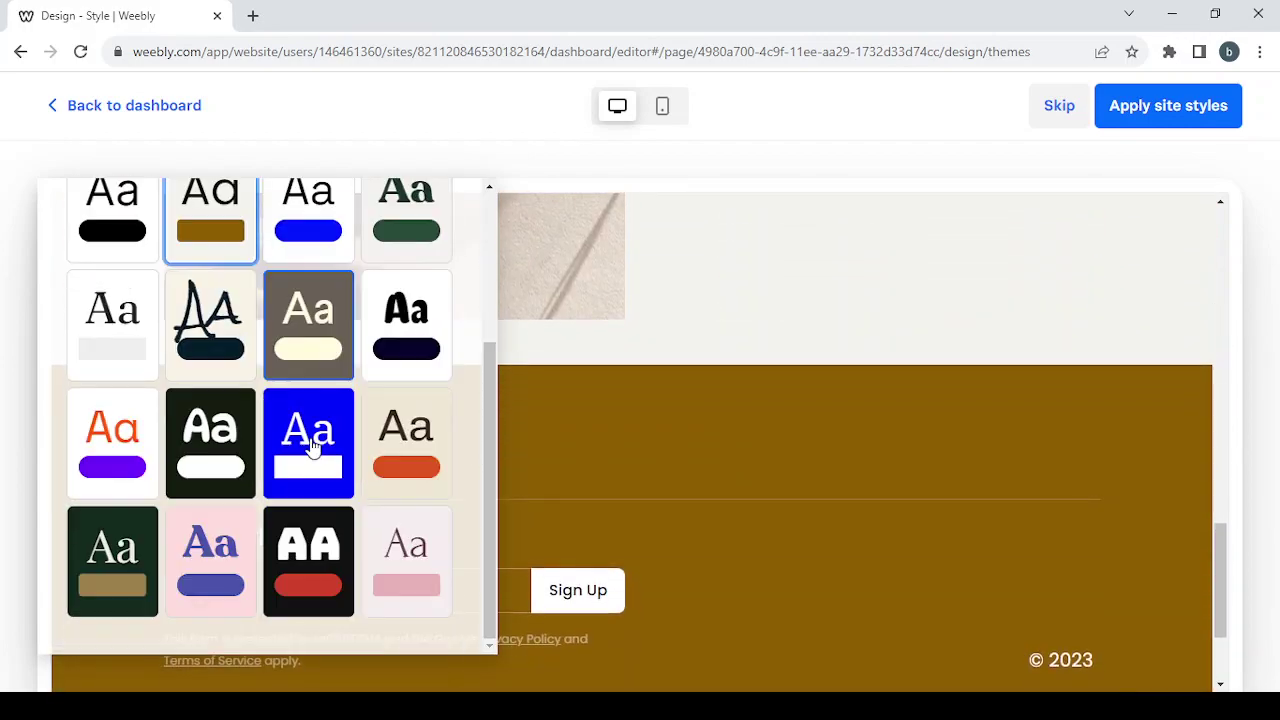
pyautogui.scroll(3, 310, 440)
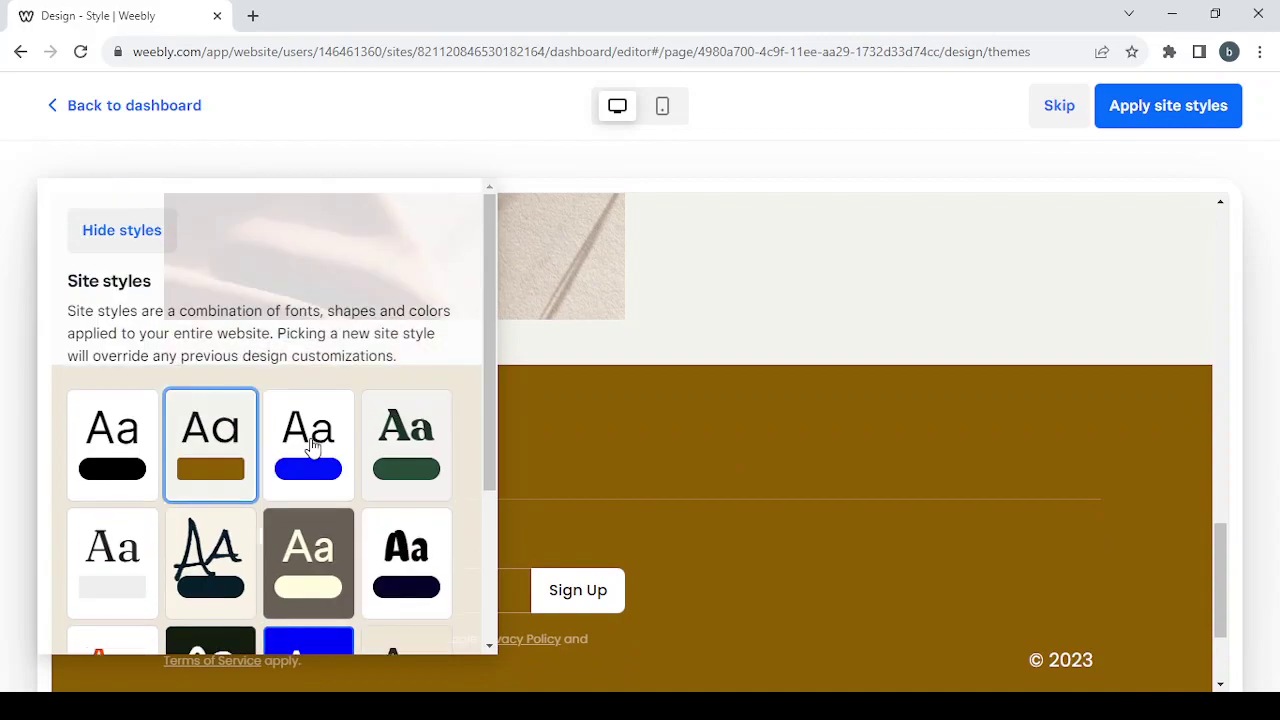
# Hide the style list, check the full page preview and apply the selected style to the site
pyautogui.click(116, 245)
pyautogui.scroll(-3, 705, 341)
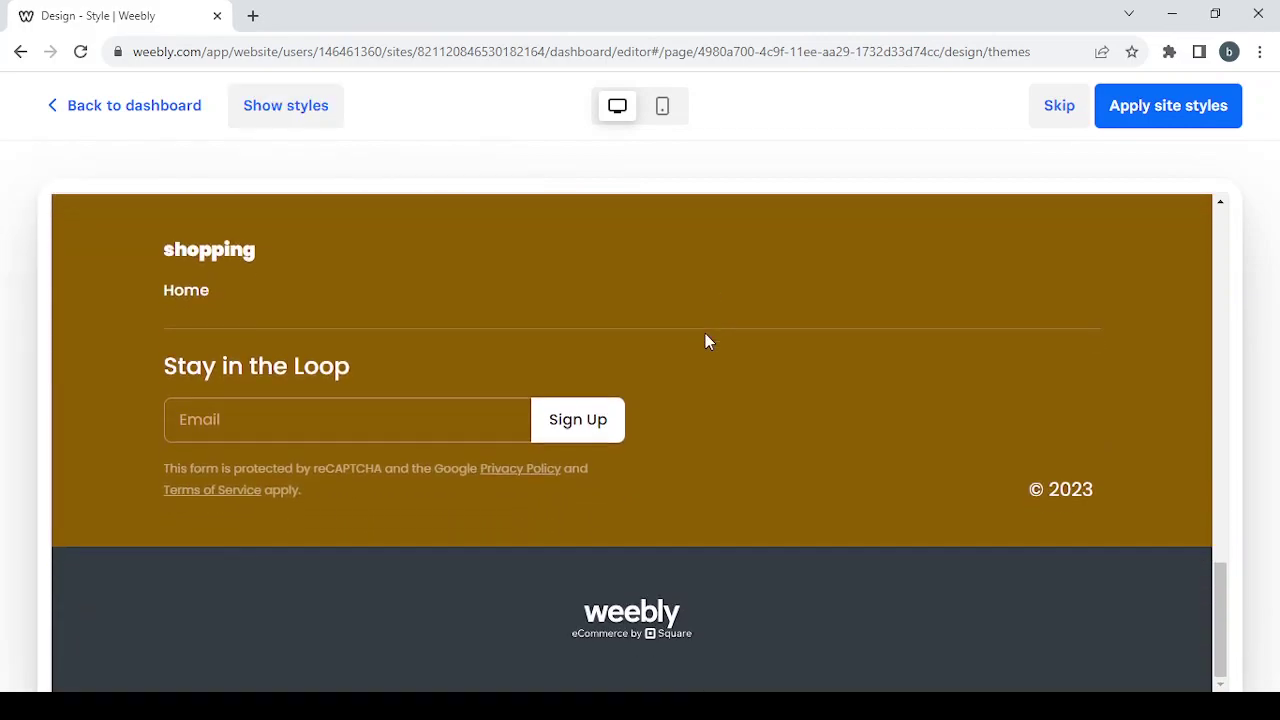
pyautogui.scroll(5, 705, 341)
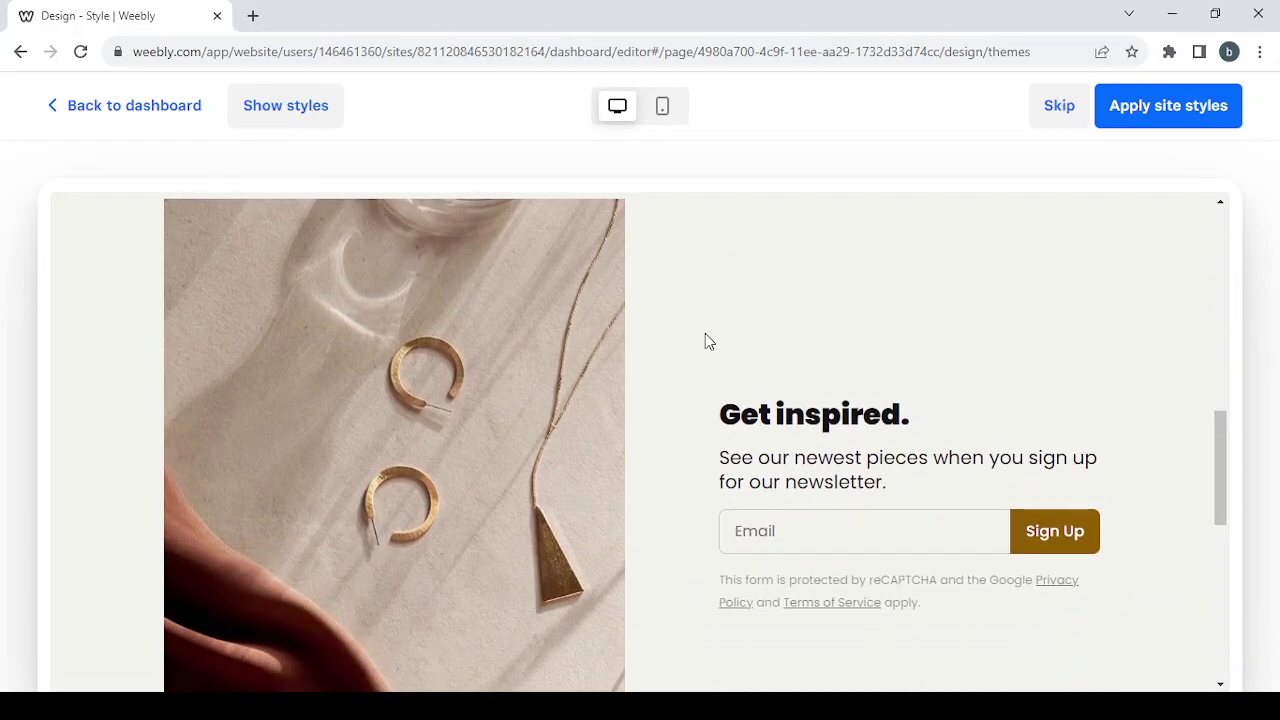
pyautogui.scroll(5, 705, 341)
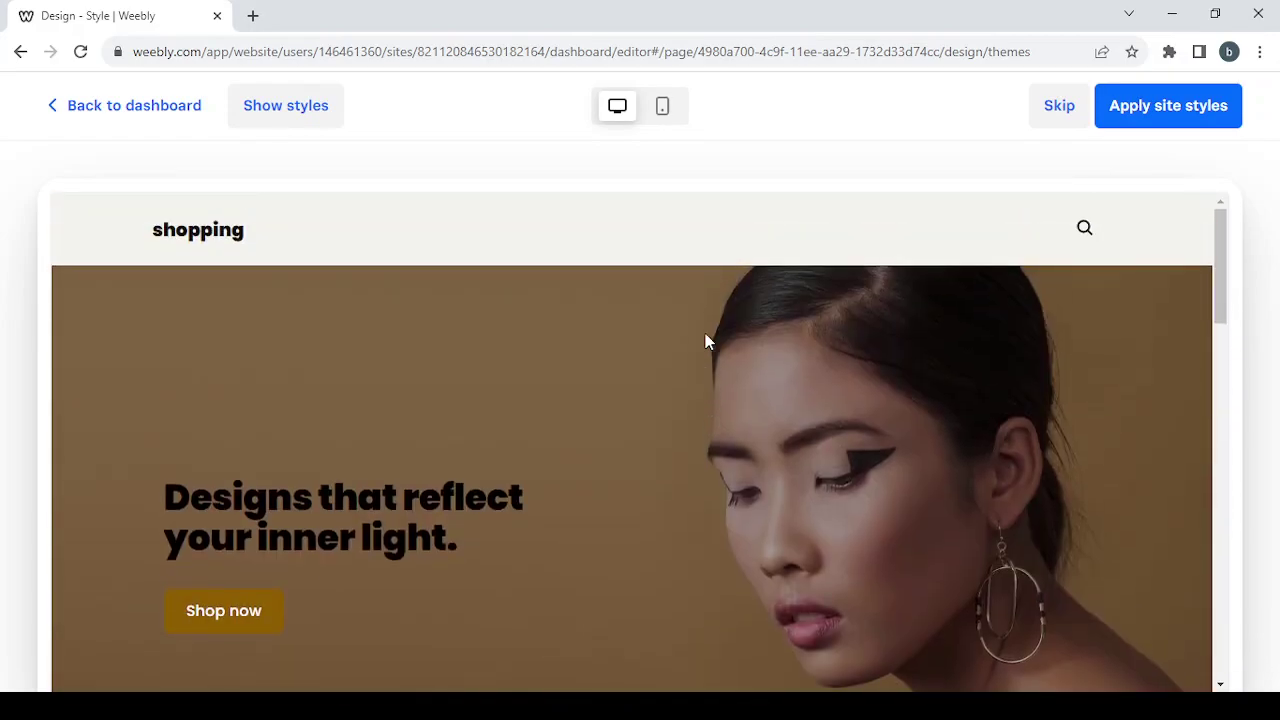
pyautogui.click(1183, 124)
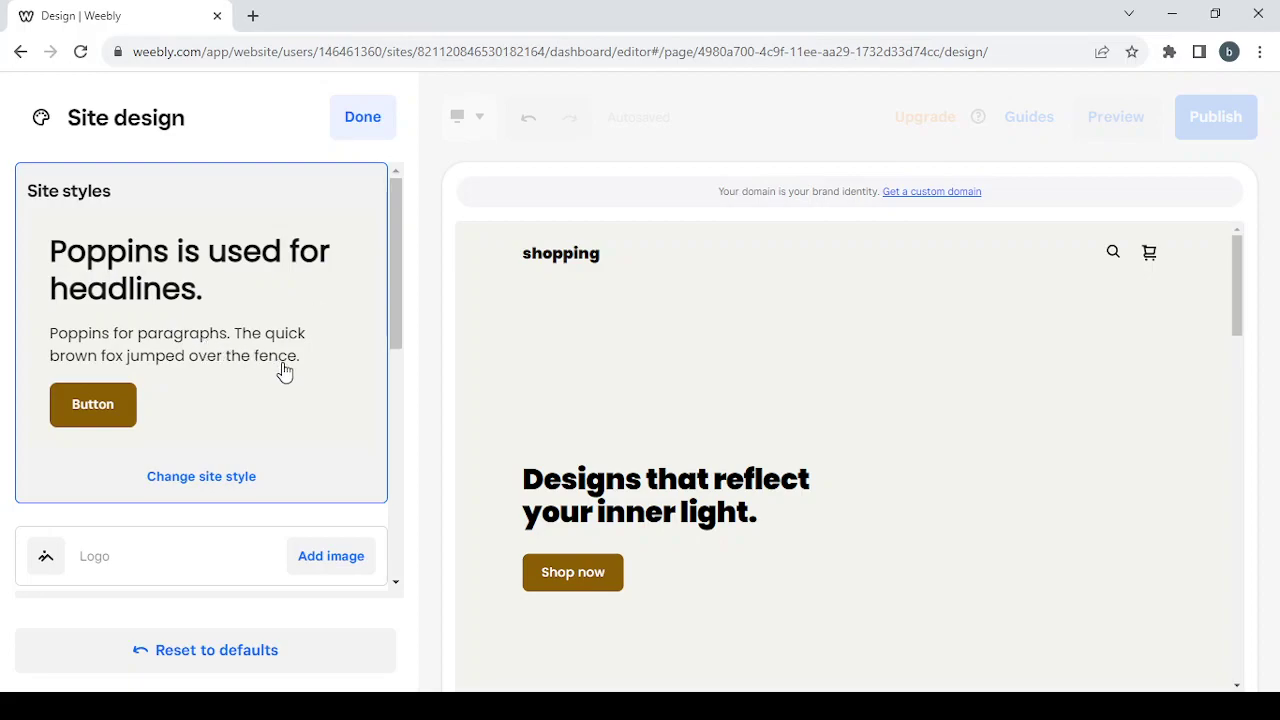
# Set the shape of the site's images to Rounded in the site design
pyautogui.scroll(-1, 285, 371)
pyautogui.scroll(-1, 285, 371)
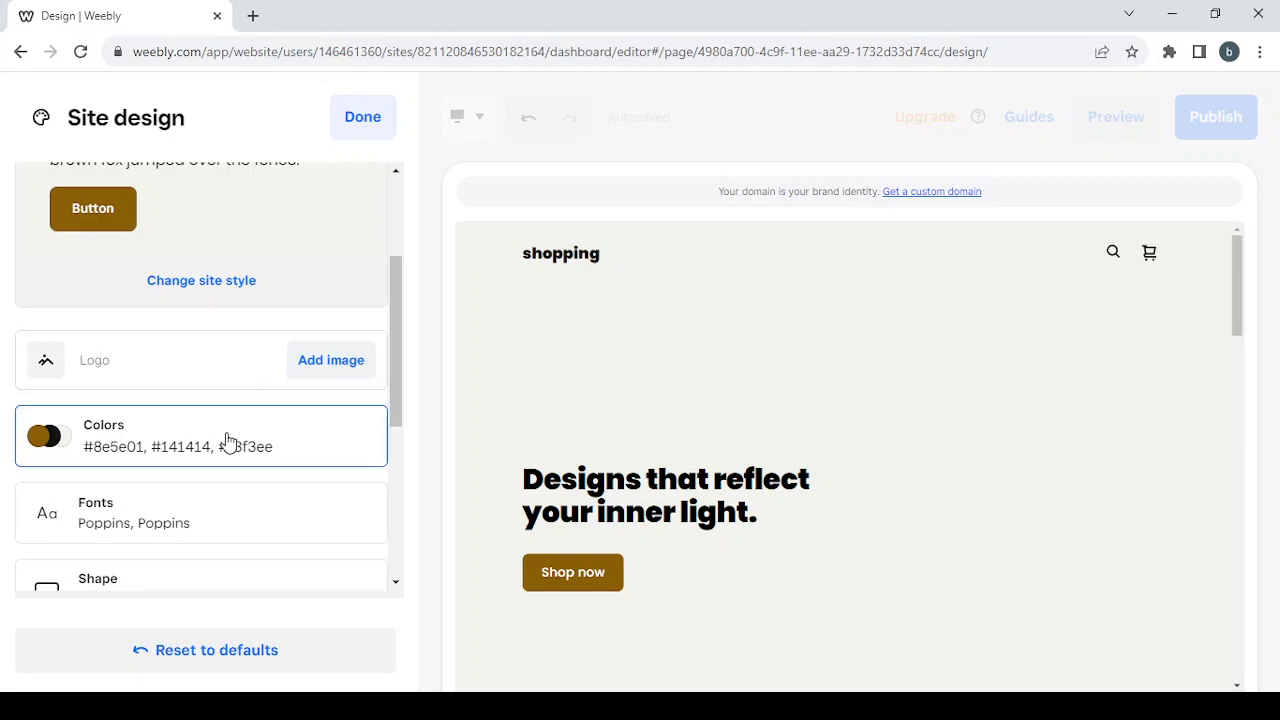
pyautogui.scroll(-1, 228, 443)
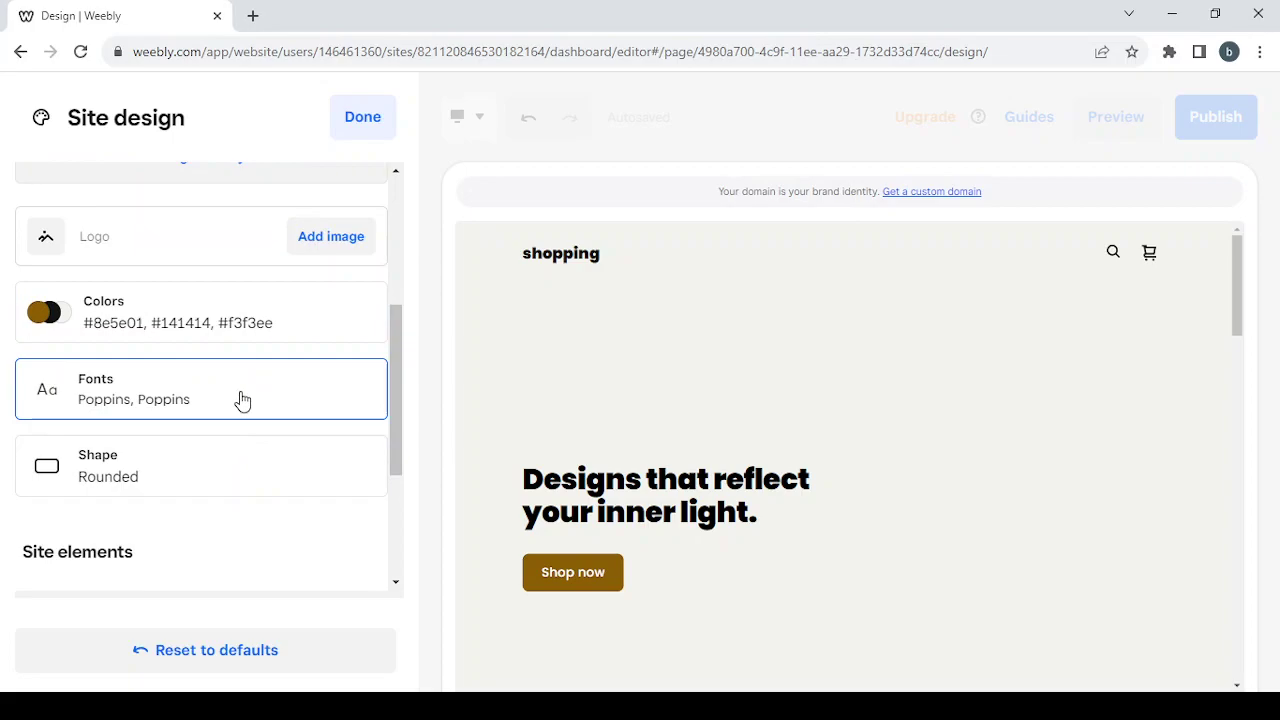
pyautogui.click(261, 470)
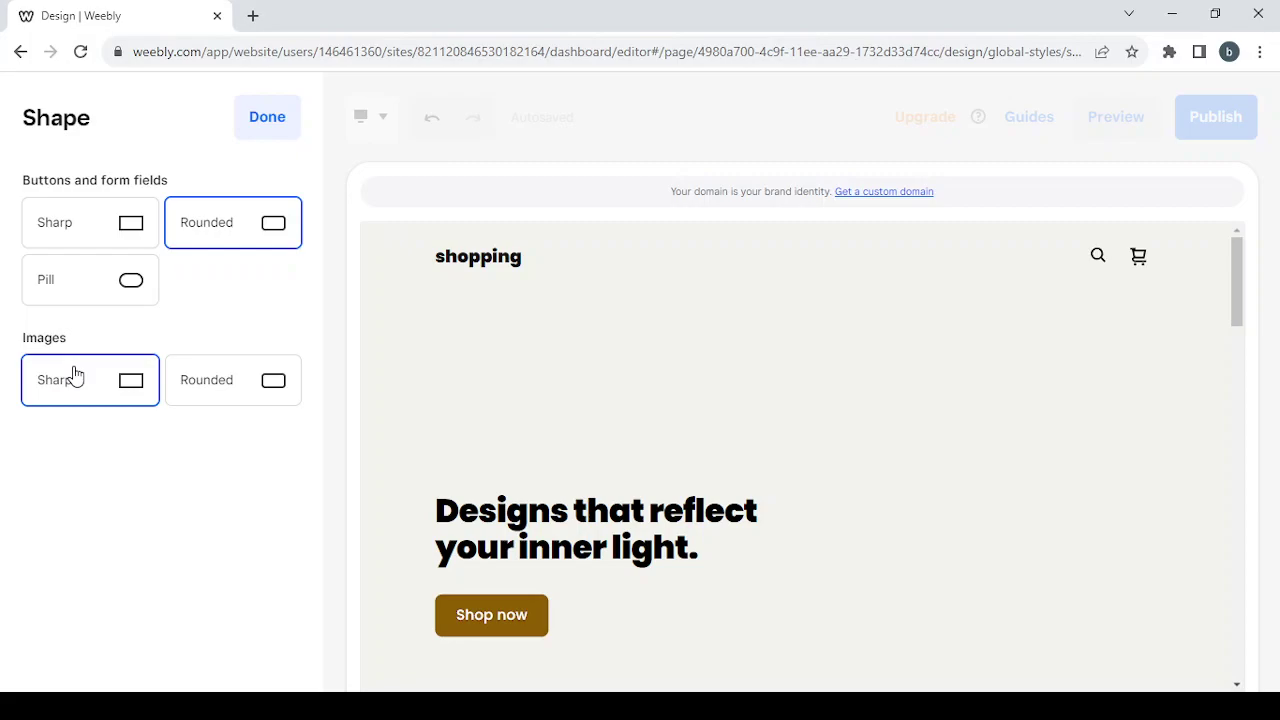
pyautogui.click(197, 375)
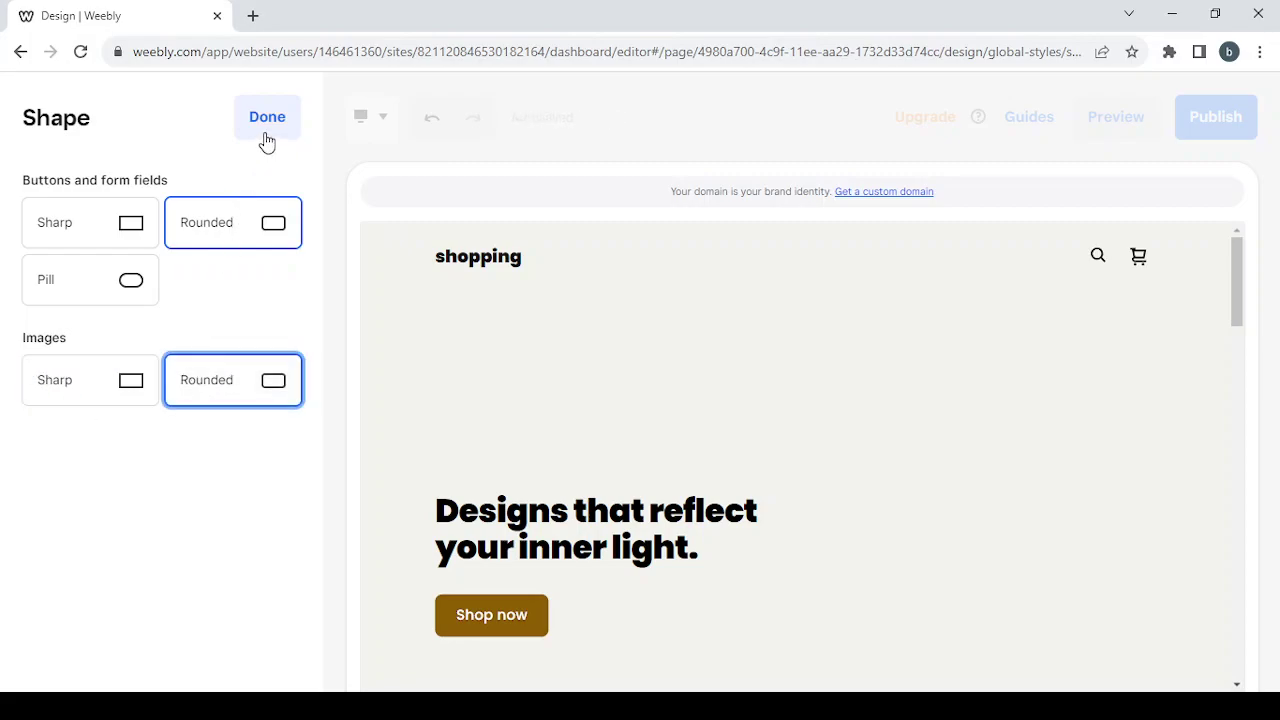
pyautogui.click(266, 133)
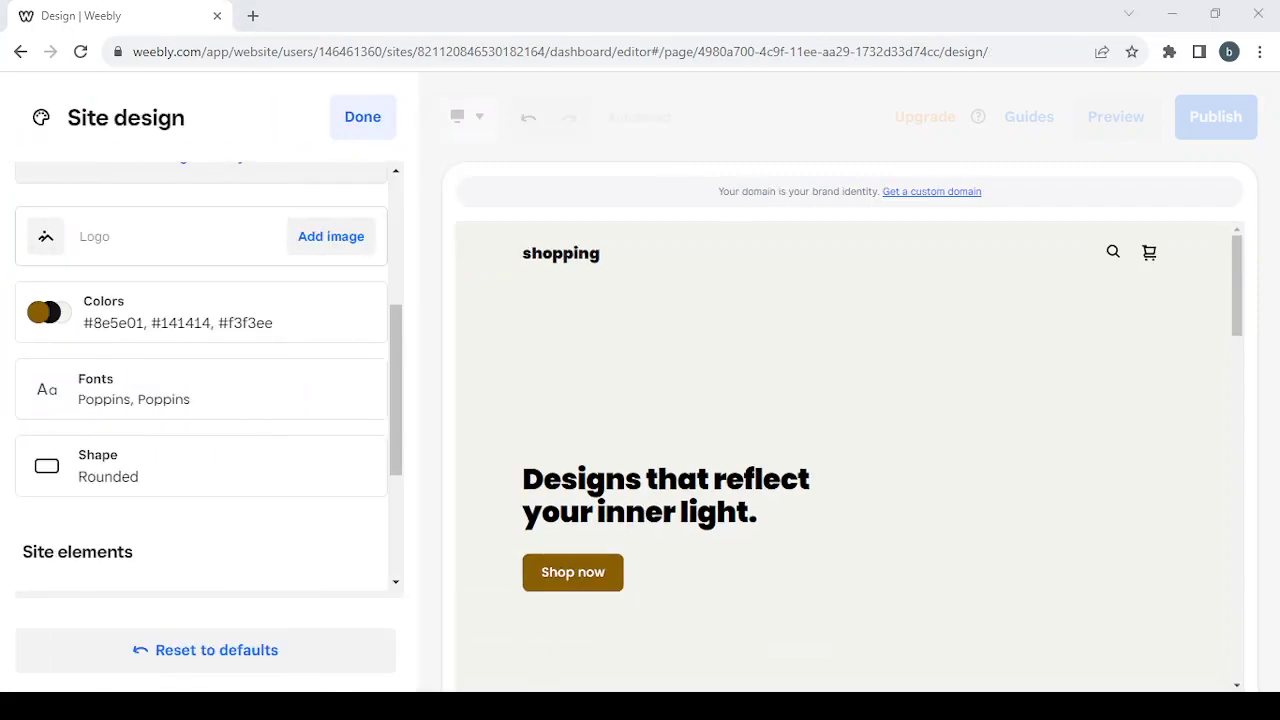
# Look over the remaining site elements and finish editing the site design
pyautogui.scroll(-3, 189, 371)
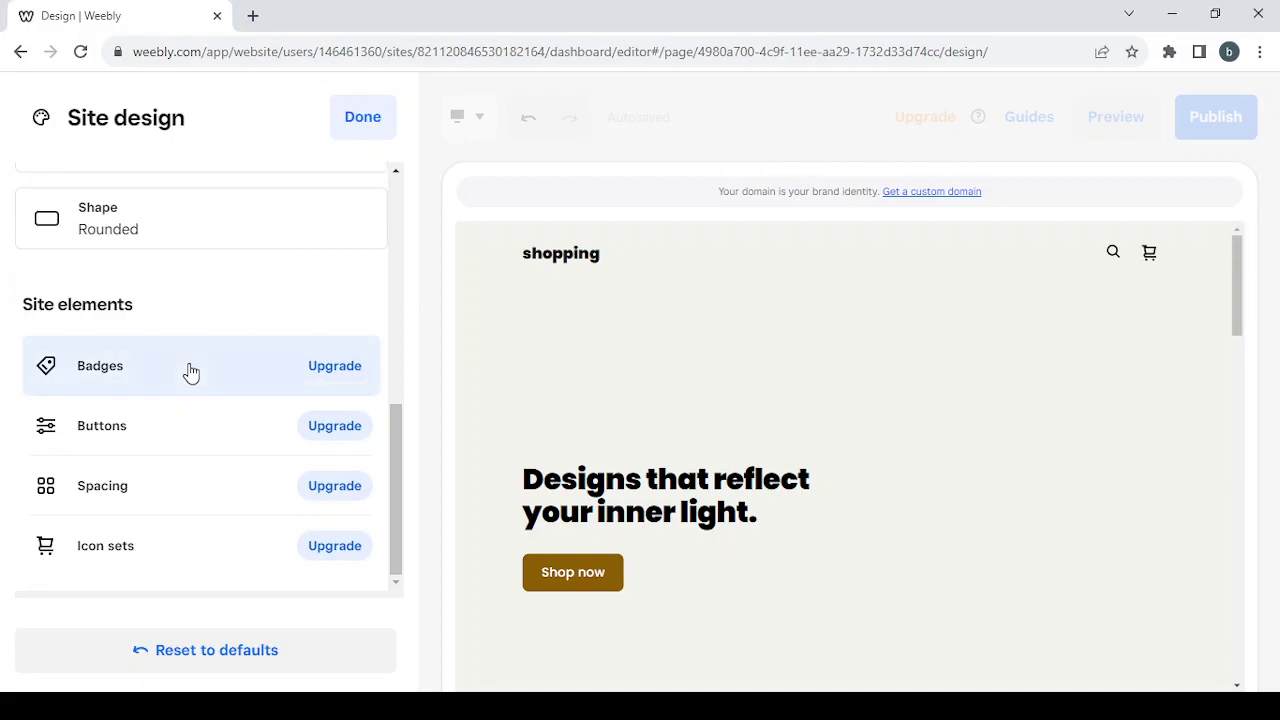
pyautogui.scroll(5, 189, 371)
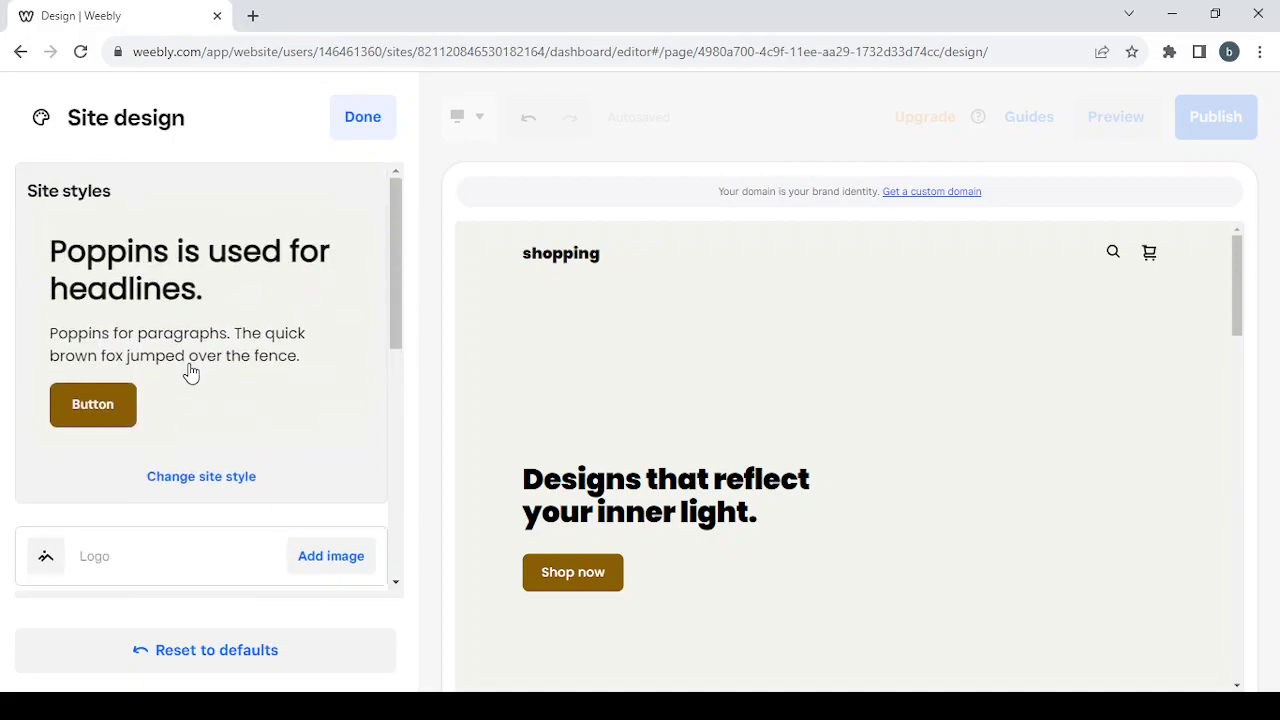
pyautogui.click(347, 127)
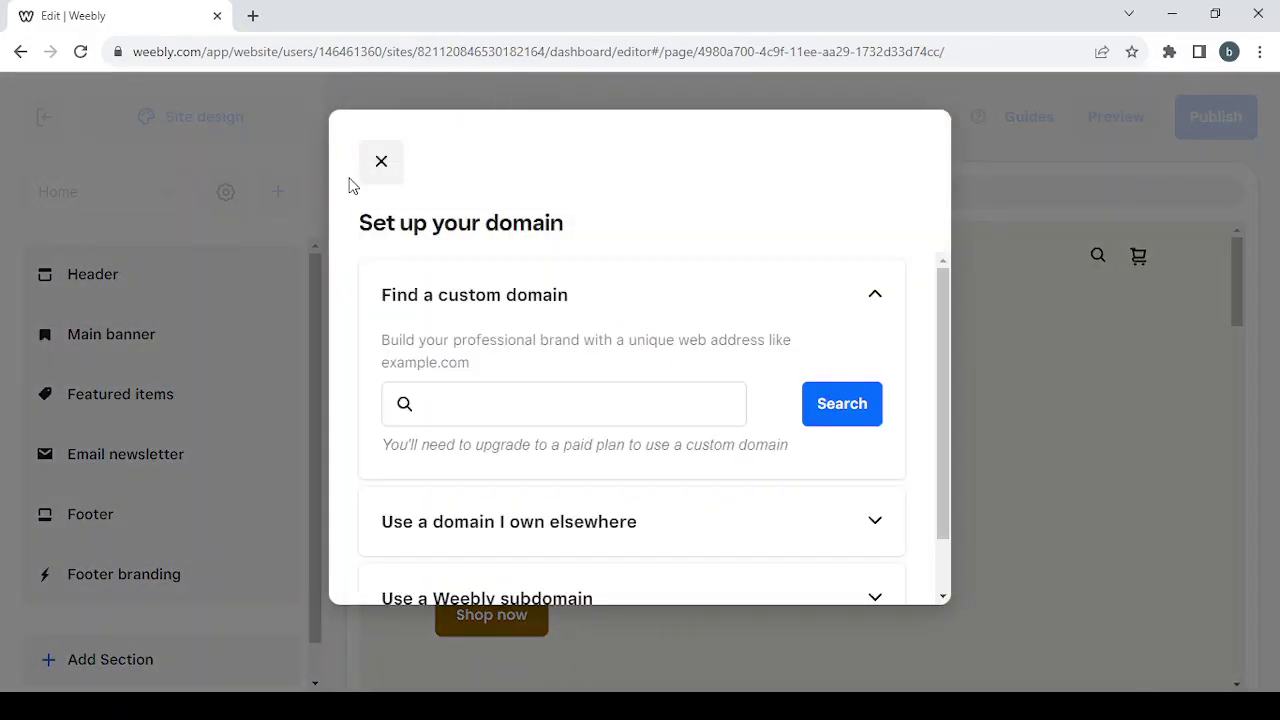
# Close the domain setup dialog without choosing a domain and dismiss all the page editor tips
pyautogui.click(382, 178)
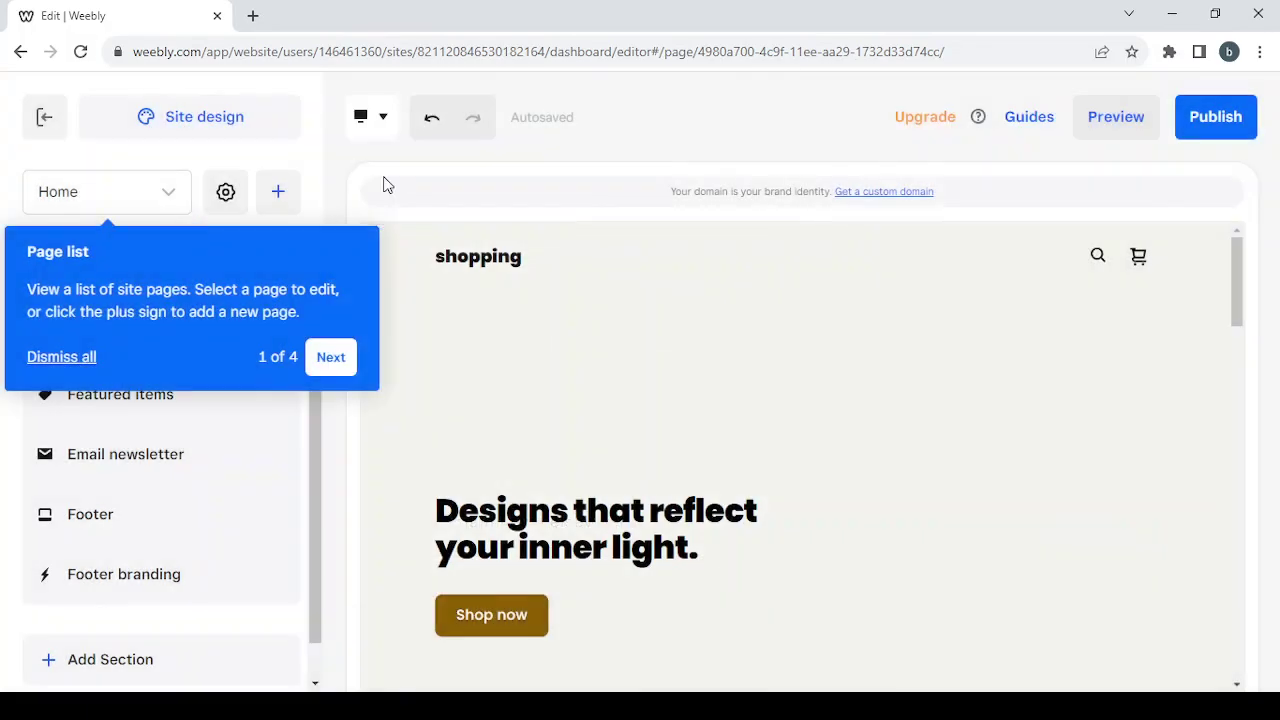
pyautogui.click(85, 362)
pyautogui.click(358, 242)
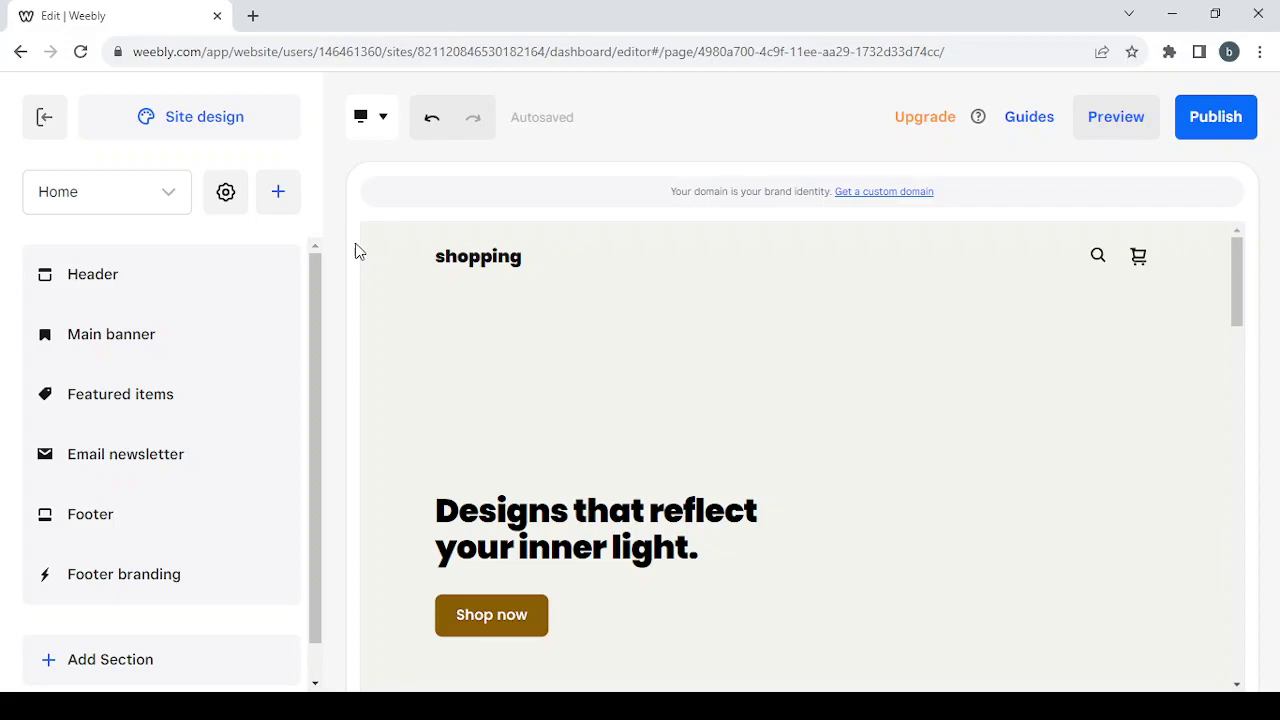
# Show the Home page's Email newsletter section and its Header section in the editor
pyautogui.click(228, 450)
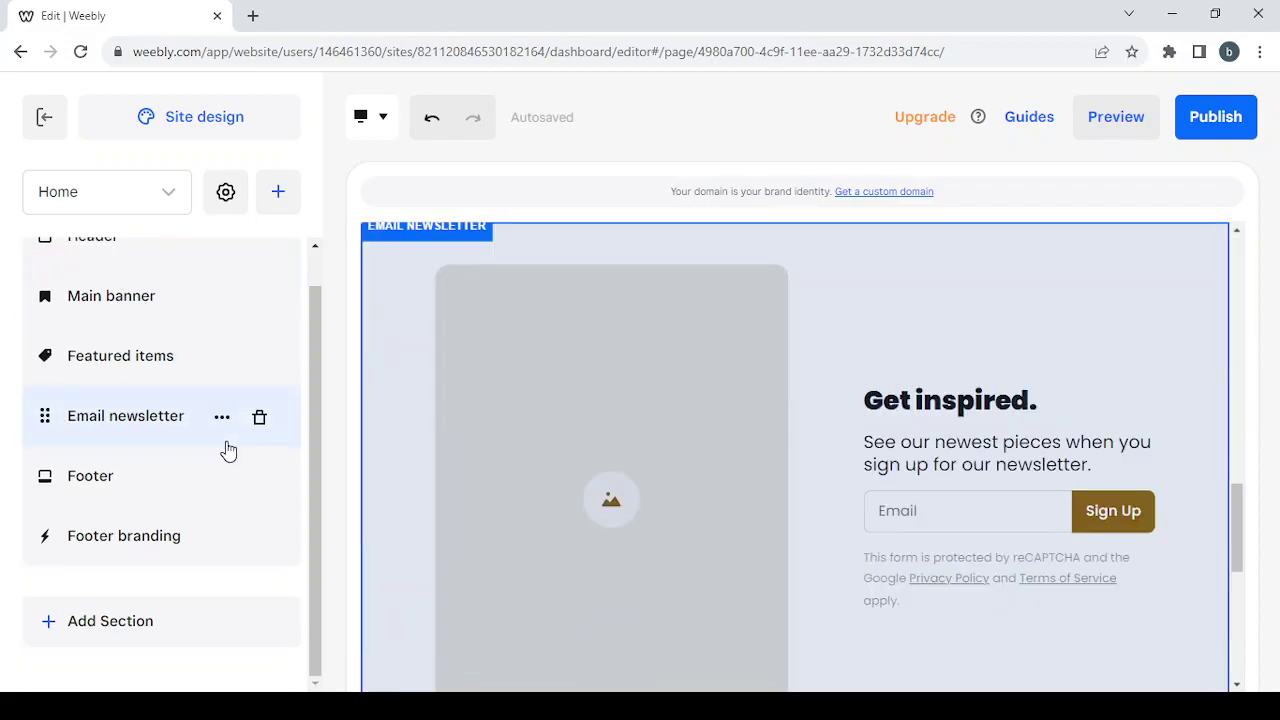
pyautogui.scroll(1, 228, 450)
pyautogui.click(183, 286)
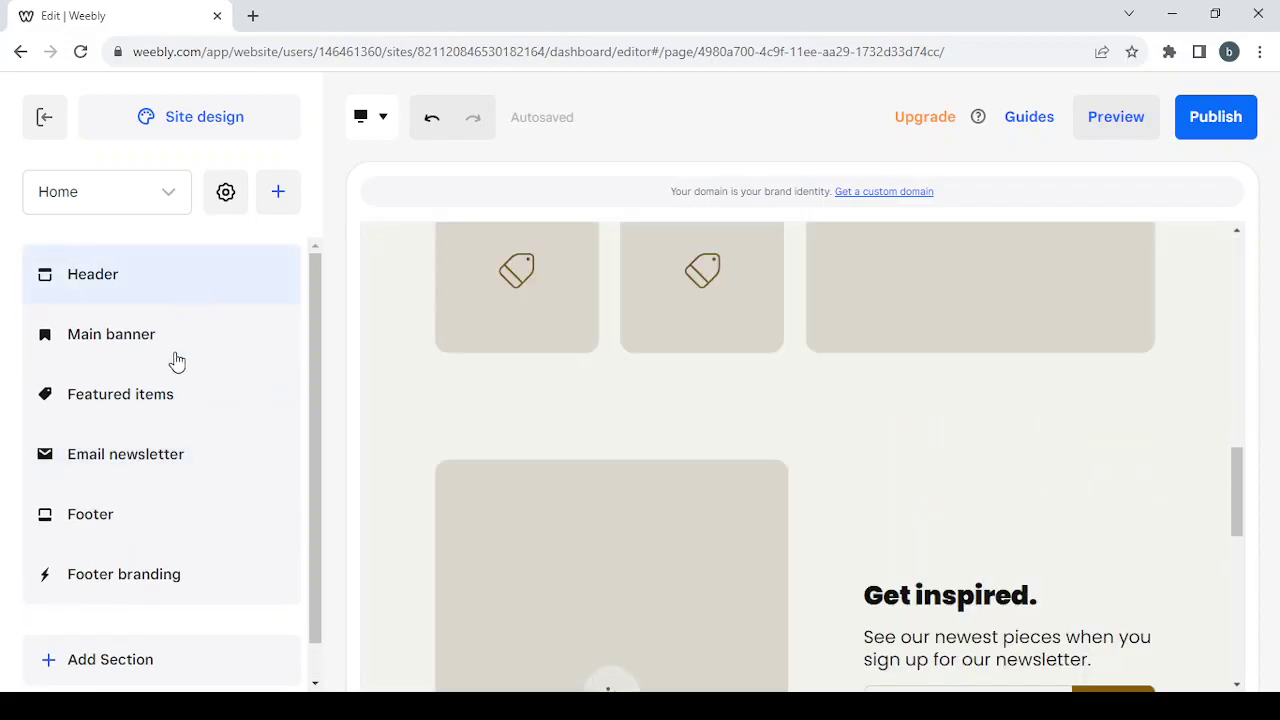